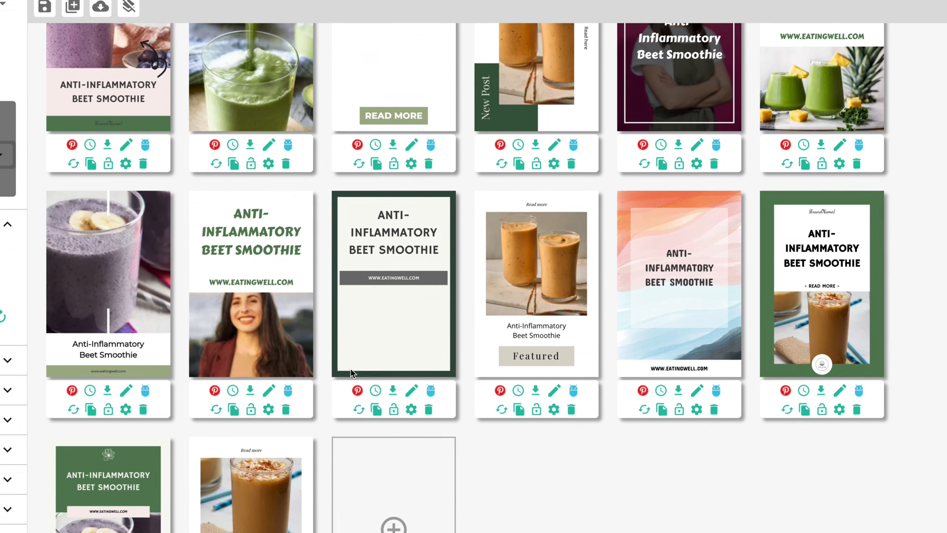
scroll(501, 268, down, 3)
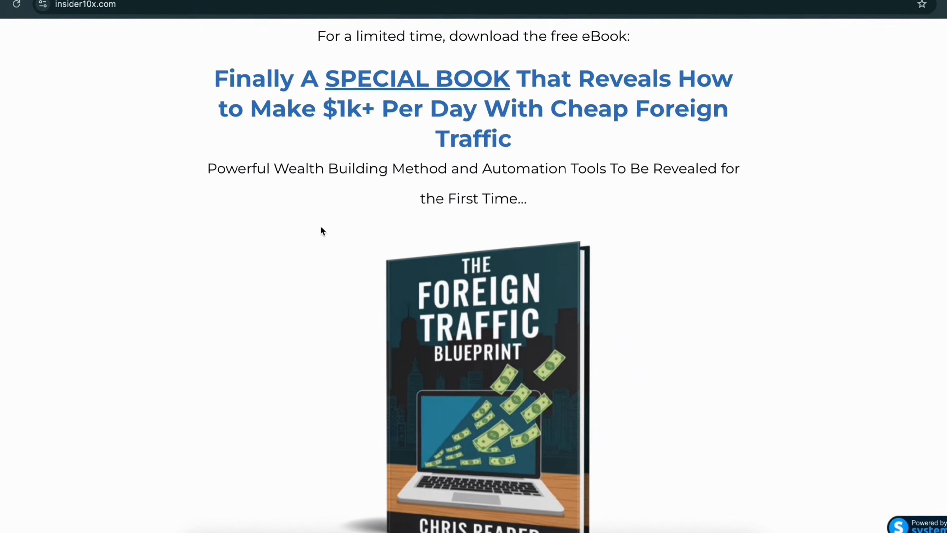
scroll(467, 360, down, 6)
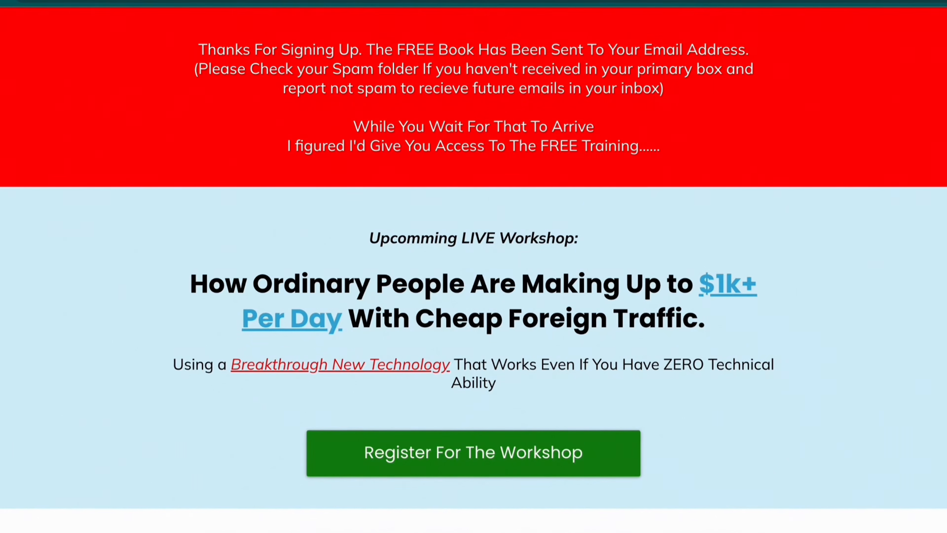
scroll(429, 198, down, 6)
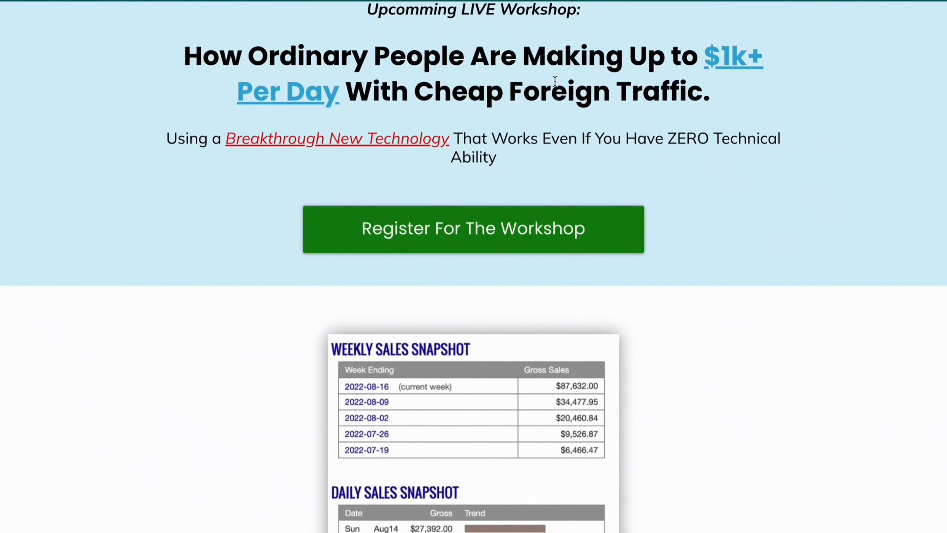
scroll(528, 296, down, 6)
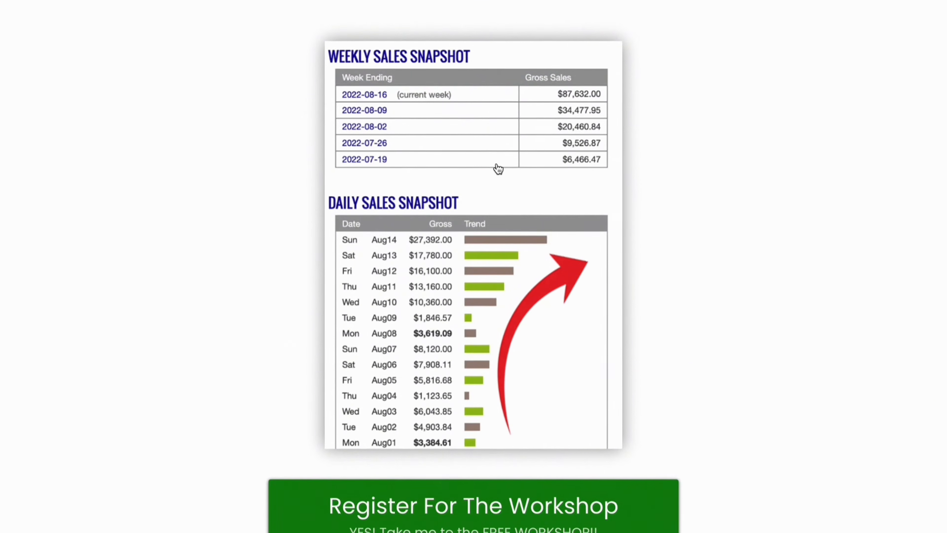
scroll(499, 169, up, 5)
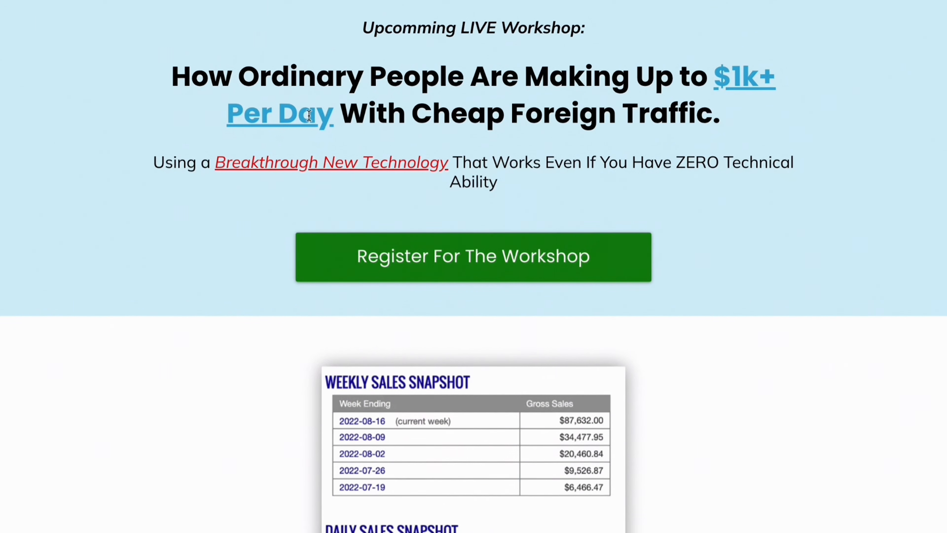
drag(308, 116, 476, 100)
click(576, 102)
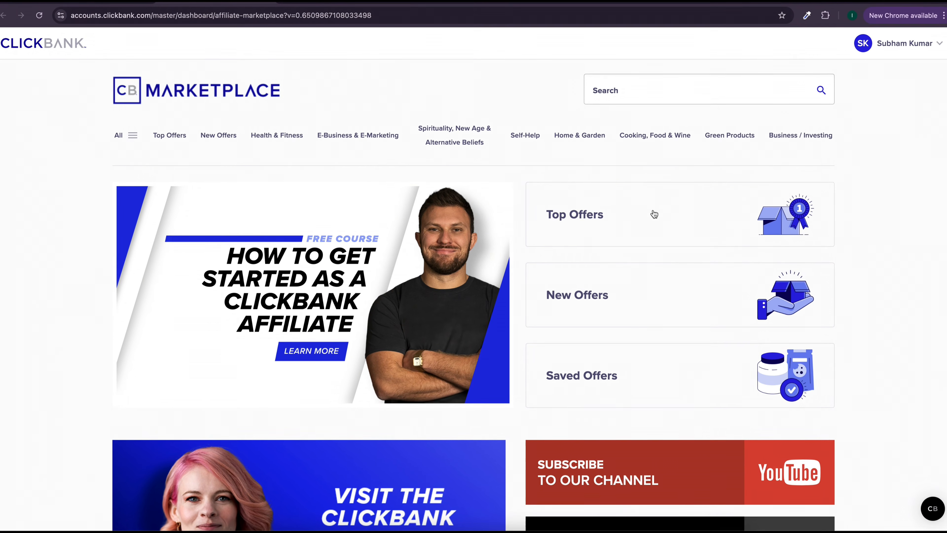
Browse ClickBank's Top Offers and examine the listing for The Smoothie Diet: 21 Day Rapid Weight Loss Program
click(718, 200)
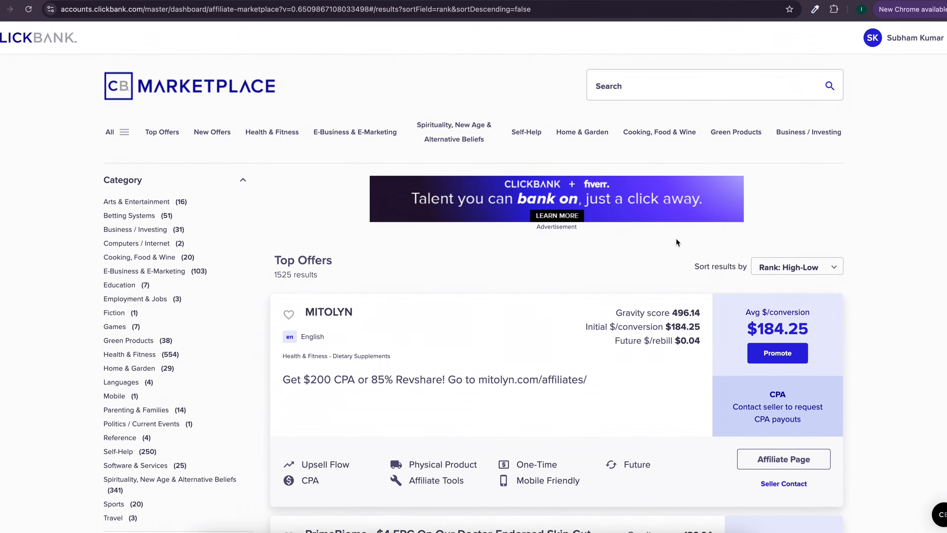
scroll(677, 238, down, 10)
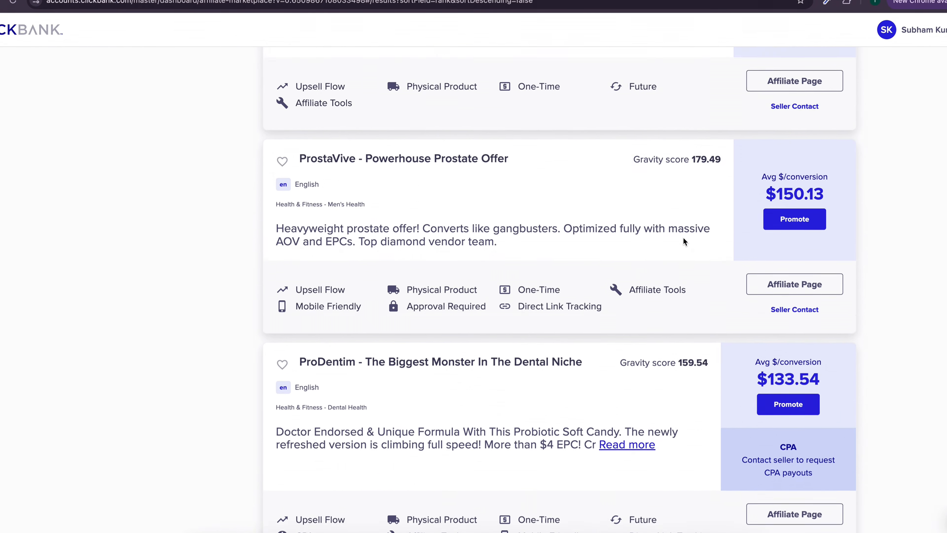
scroll(684, 239, down, 3)
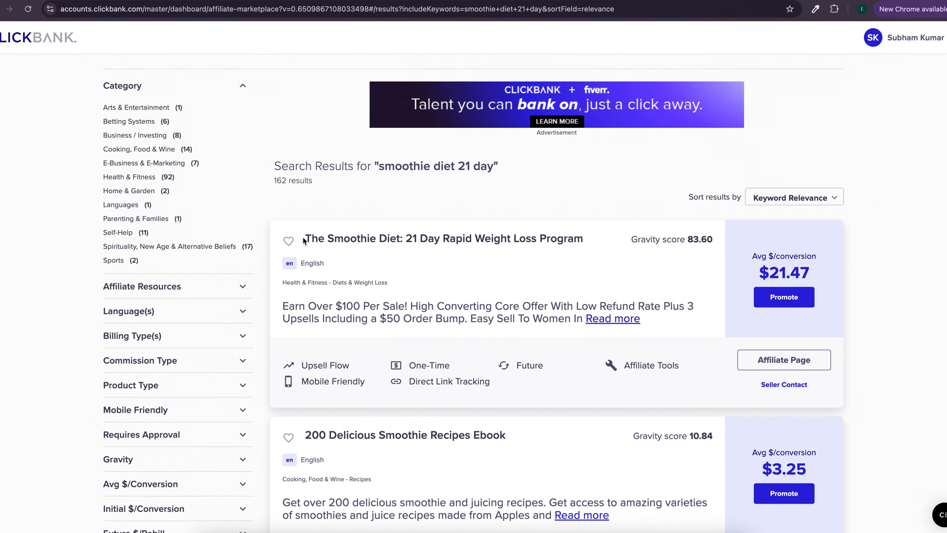
drag(303, 238, 616, 245)
click(563, 277)
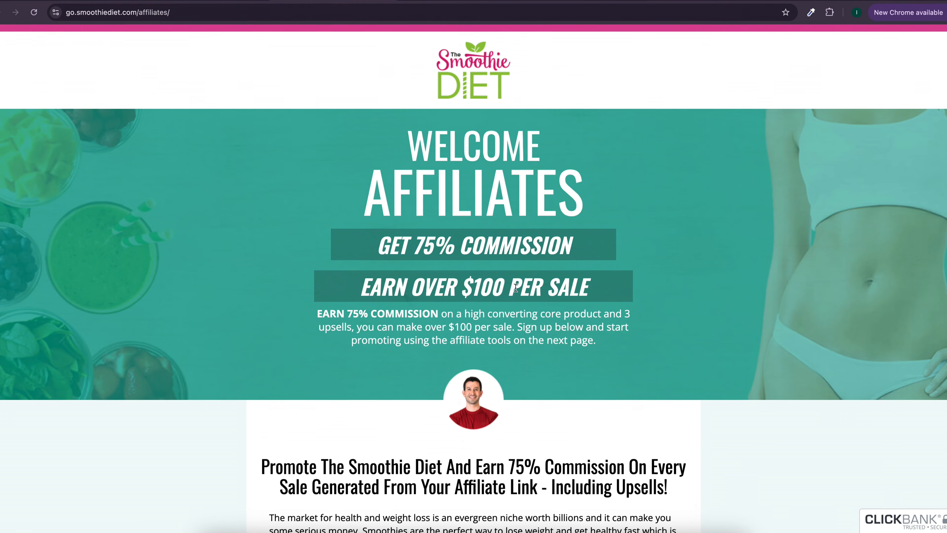
Review the earnings claim on The Smoothie Diet's affiliate page and read through the product's sales page
drag(434, 284, 611, 281)
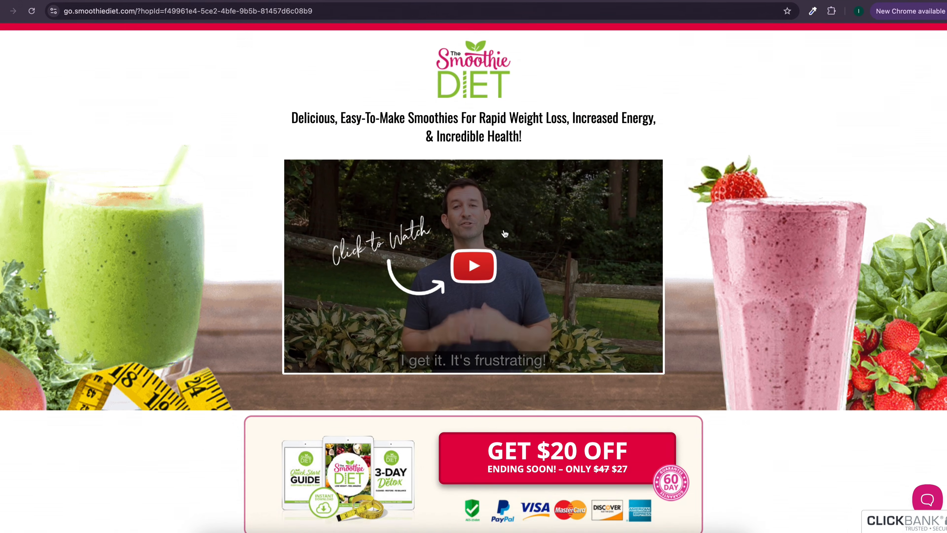
scroll(522, 194, down, 15)
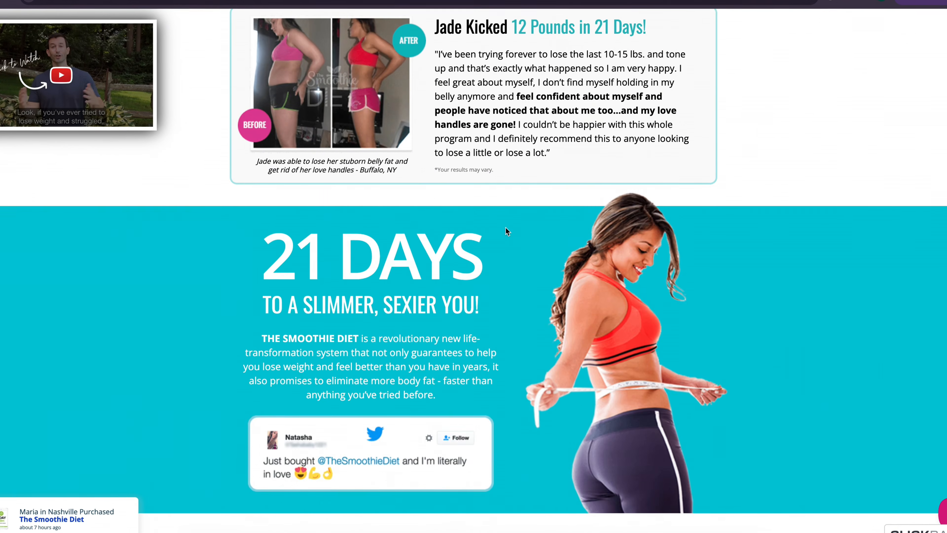
scroll(506, 226, down, 20)
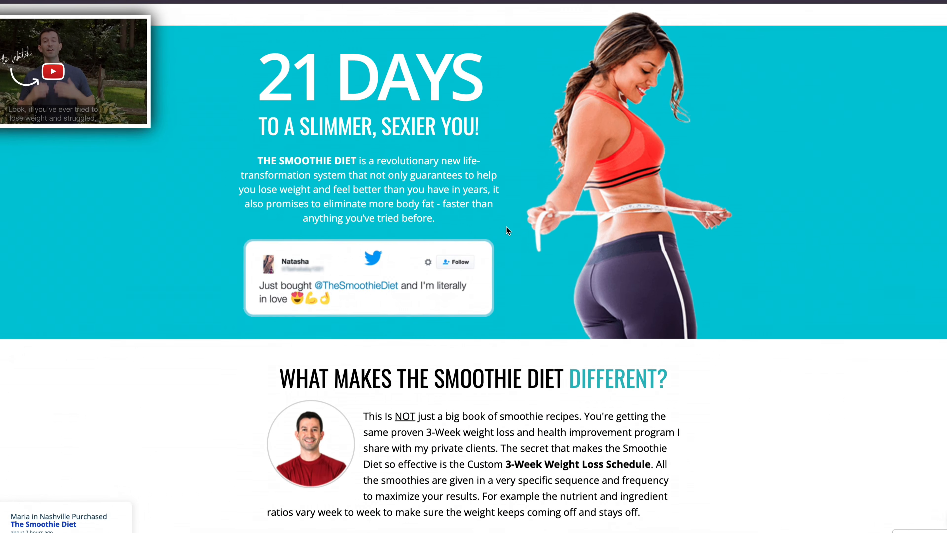
scroll(509, 228, down, 10)
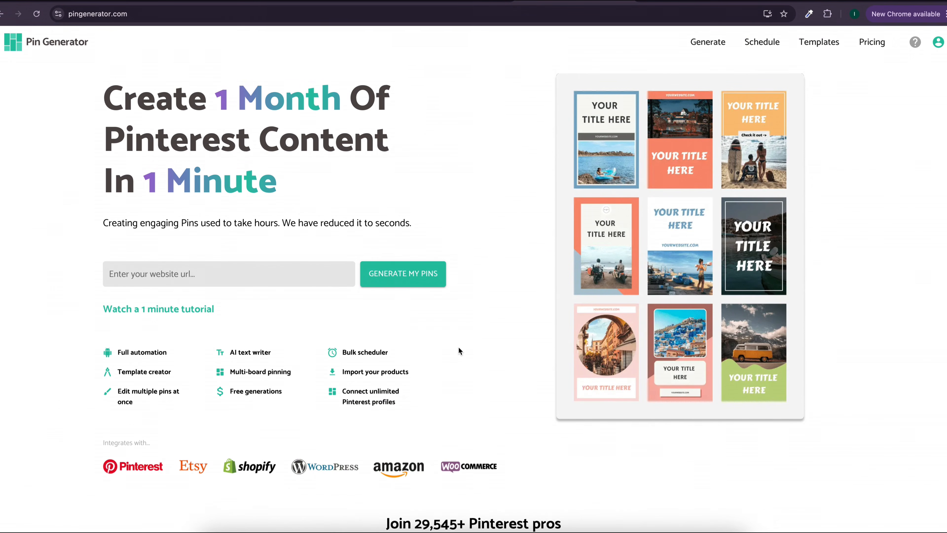
Review the Pin Generator home page, including its headline, pin generation features and savings calculator
scroll(459, 350, down, 20)
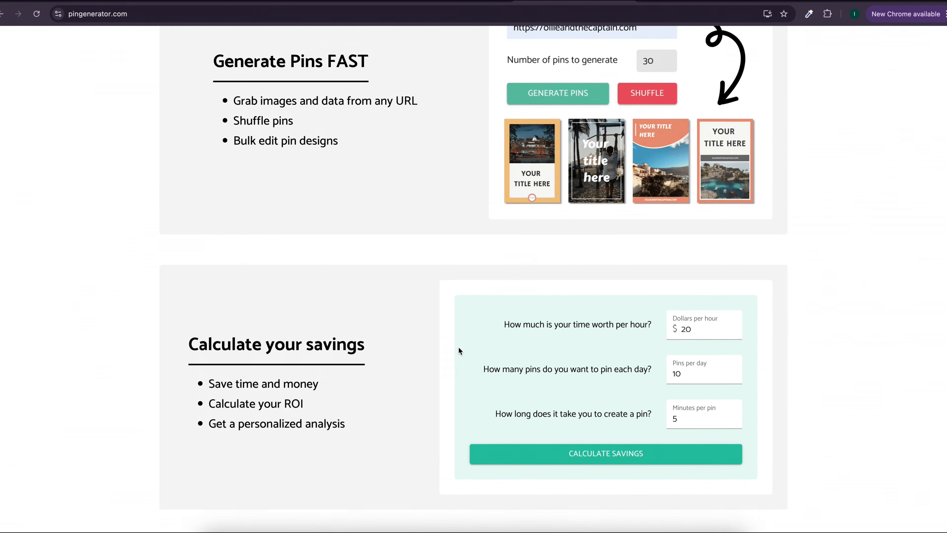
scroll(458, 348, down, 20)
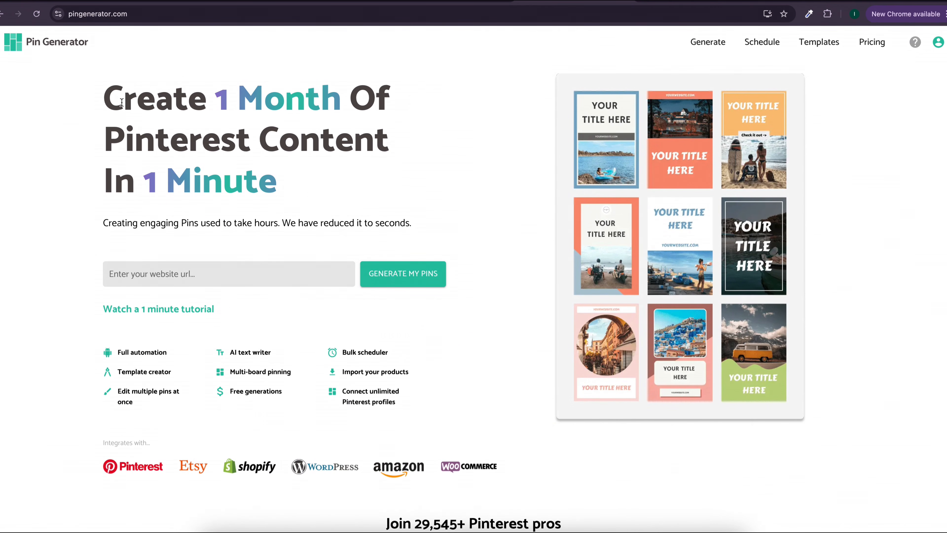
drag(122, 102, 311, 170)
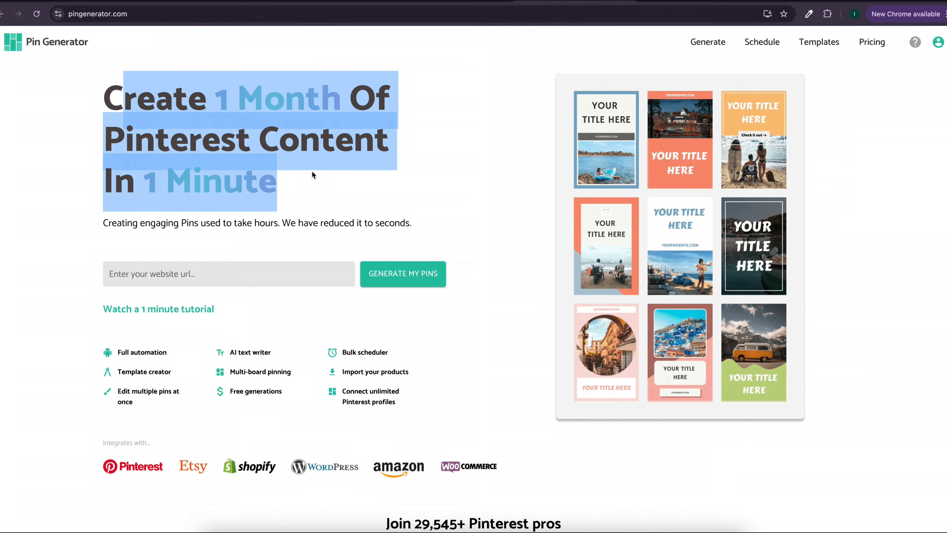
click(335, 123)
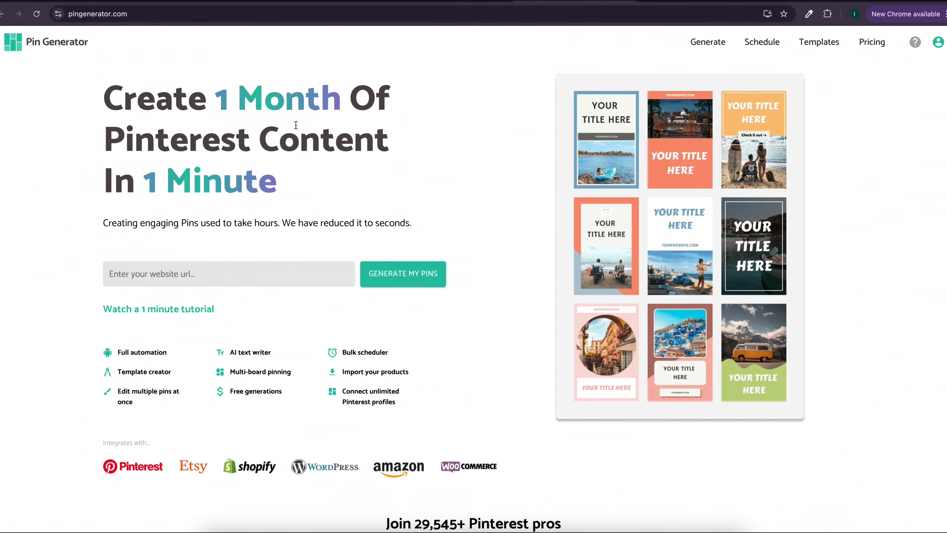
scroll(327, 178, down, 2)
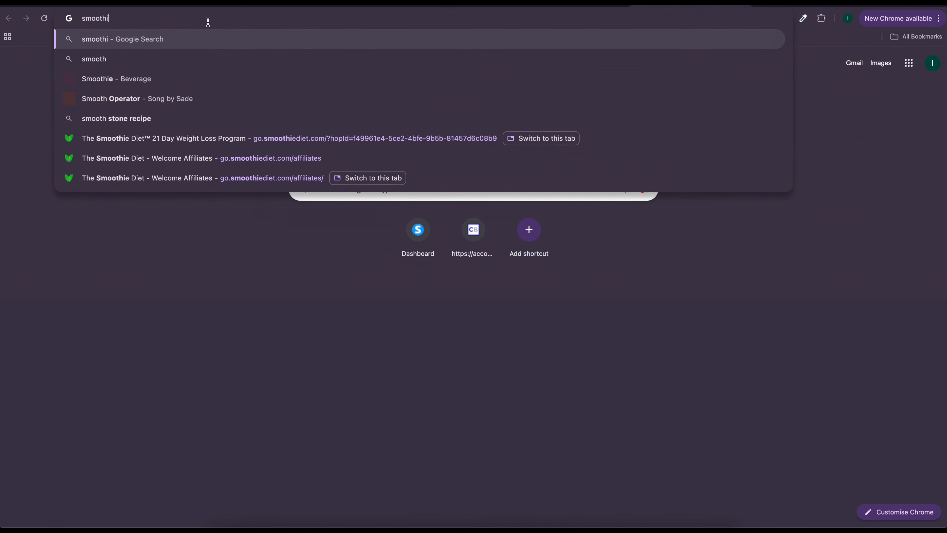
Search Google for "smoothie for weight loss" and open EatingWell's 30-Day Smoothie Plan for Weight Loss
text(e for weight)
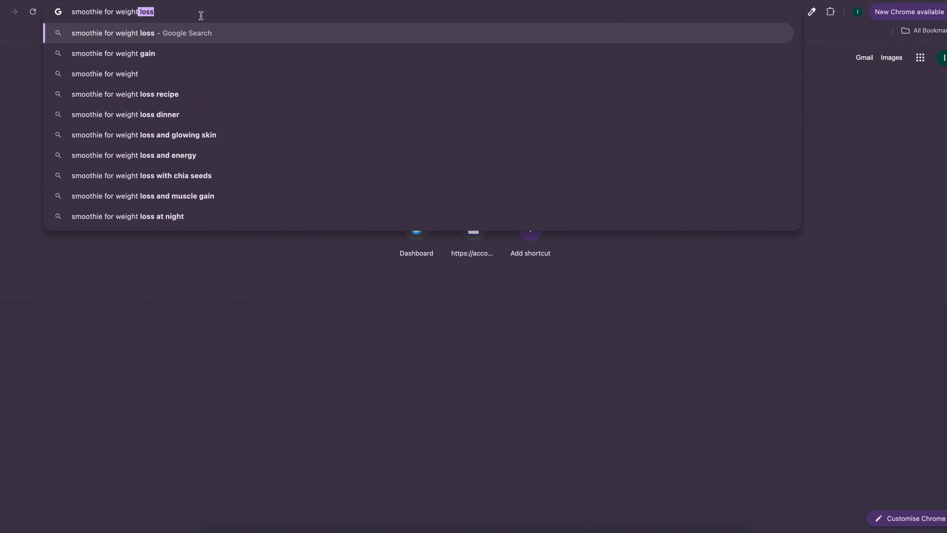
key(Return)
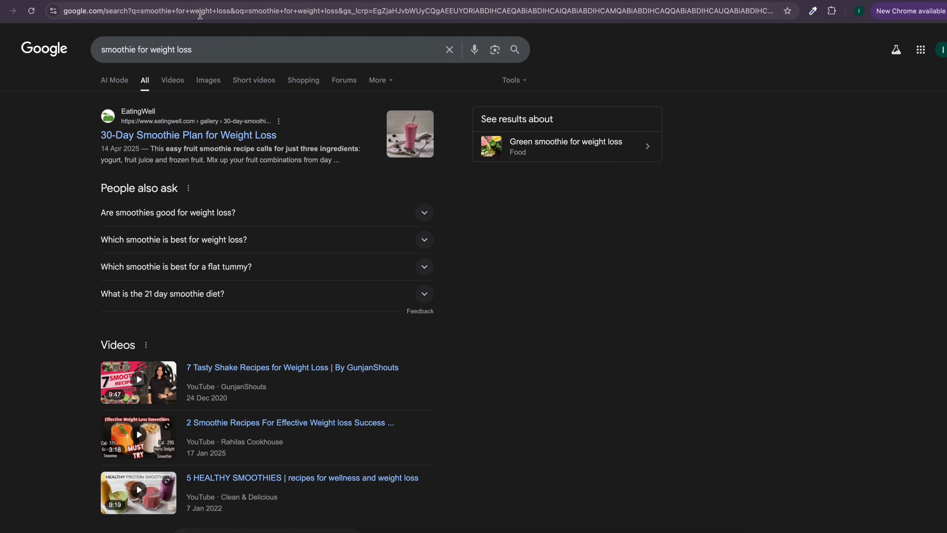
click(234, 135)
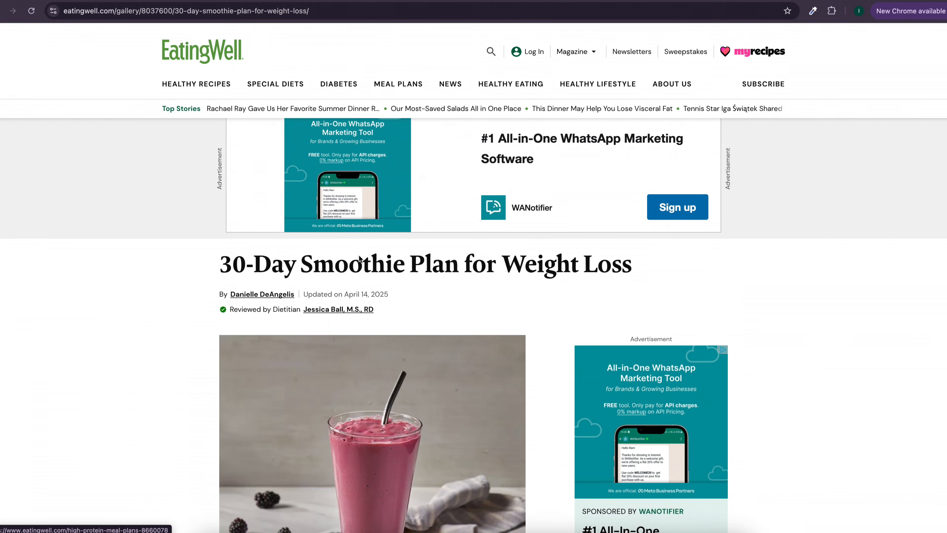
Open the Anti-Inflammatory Beet Smoothie recipe from the plan, look through it and copy its page URL
scroll(359, 257, down, 10)
scroll(359, 257, down, 15)
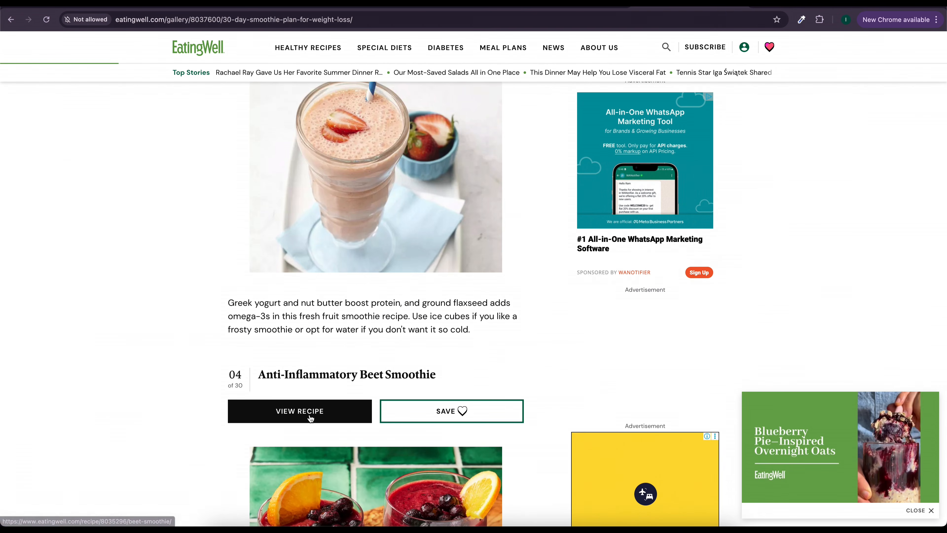
click(310, 417)
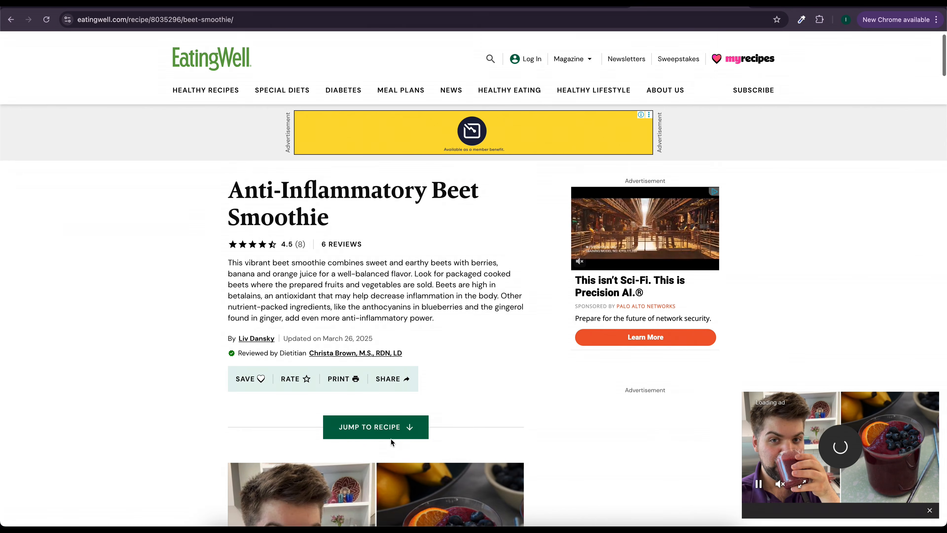
scroll(391, 439, down, 20)
scroll(391, 440, up, 15)
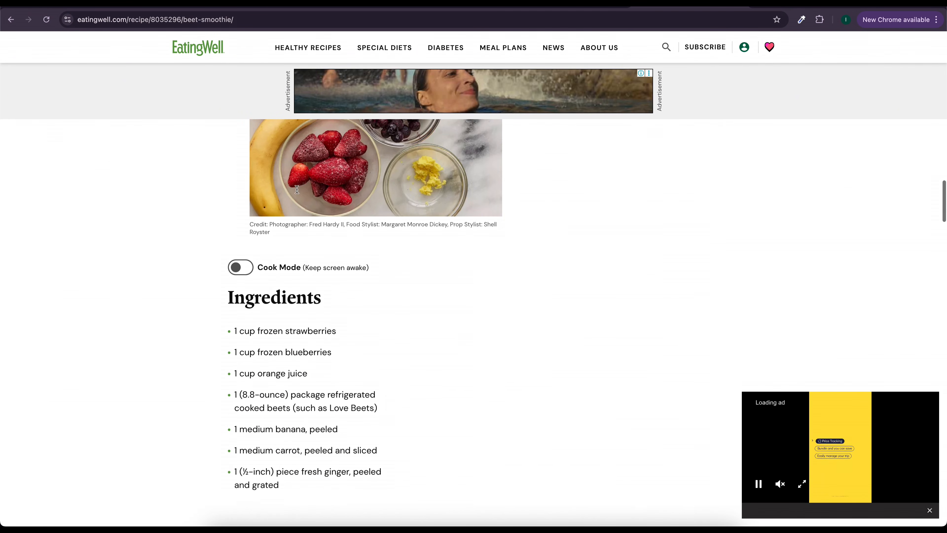
click(265, 23)
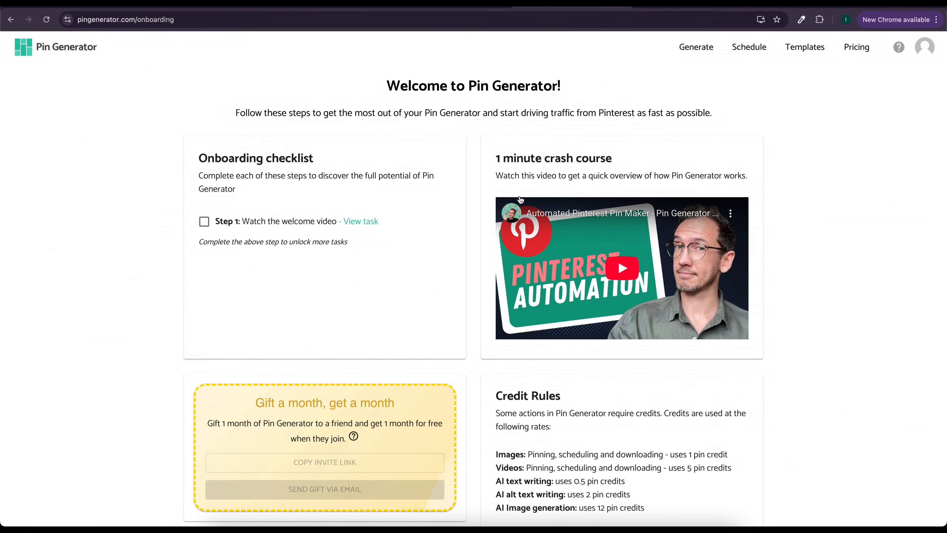
Enter the beet smoothie recipe's URL as the source on Pin Generator's generation page and set the number of pins to 20
click(696, 47)
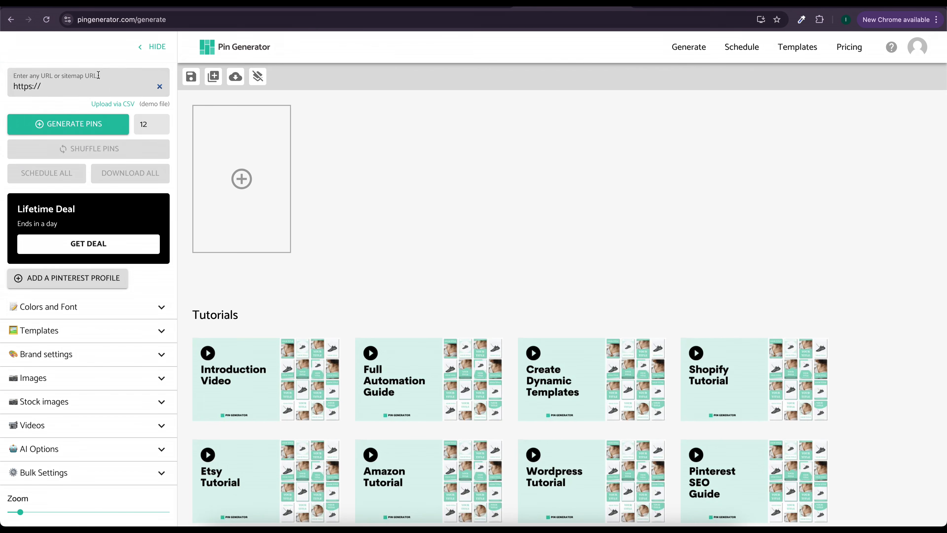
key(super+v)
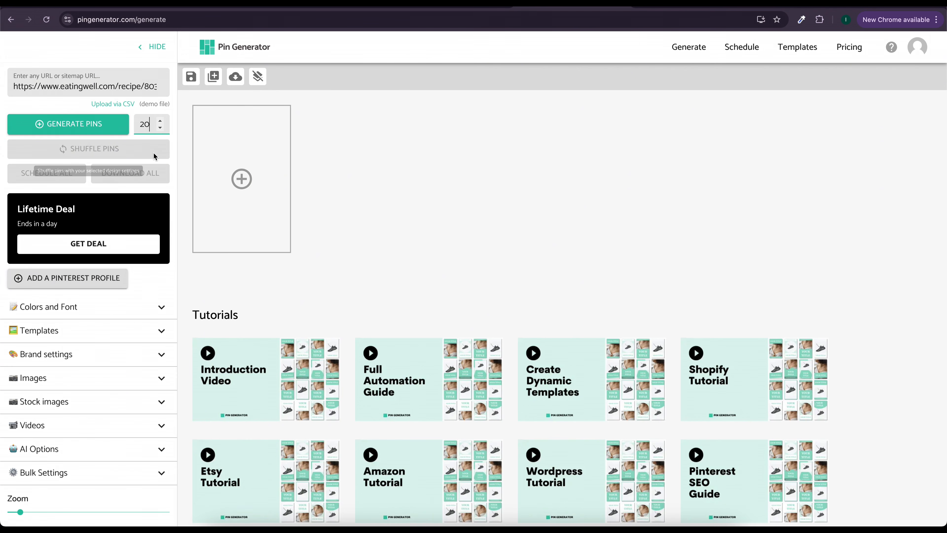
click(87, 287)
click(513, 91)
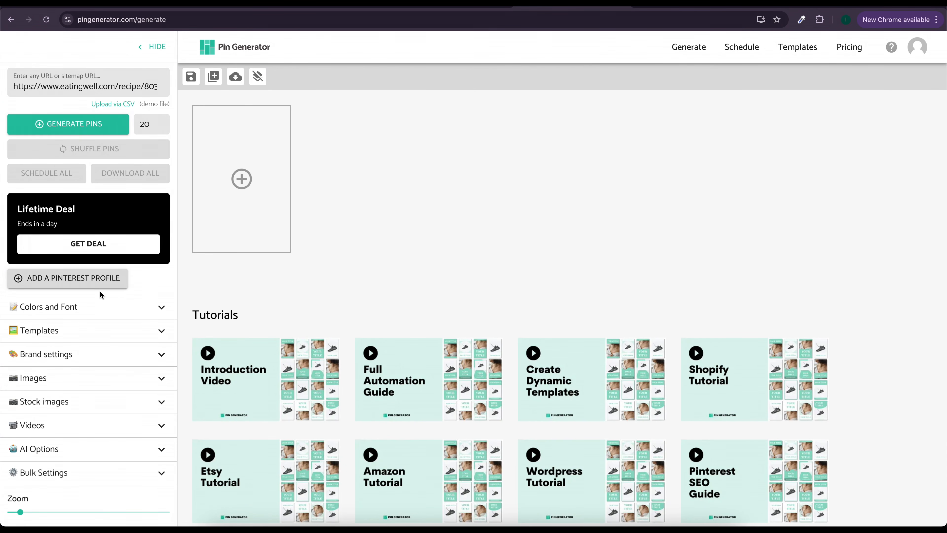
Expand the Colors and Font settings and inspect the third palette colour in the colour picker
click(145, 310)
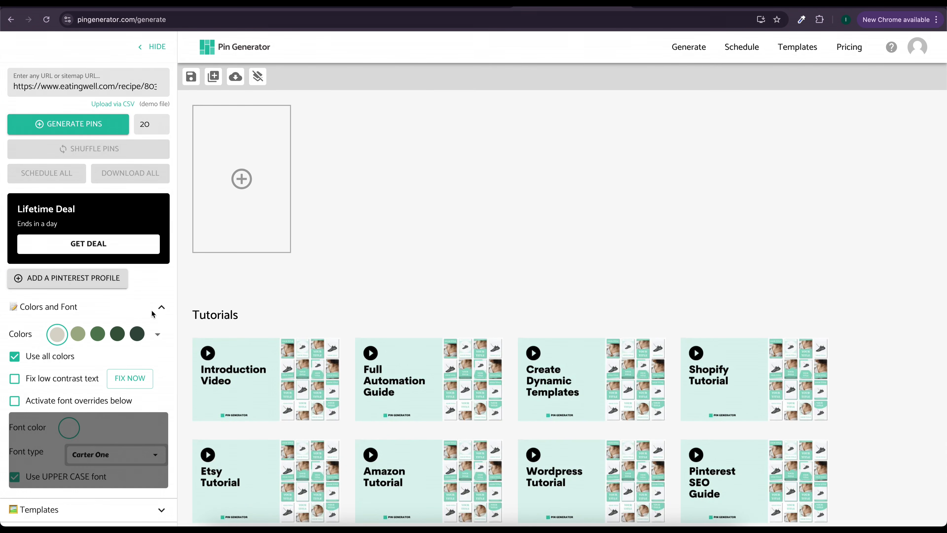
click(98, 334)
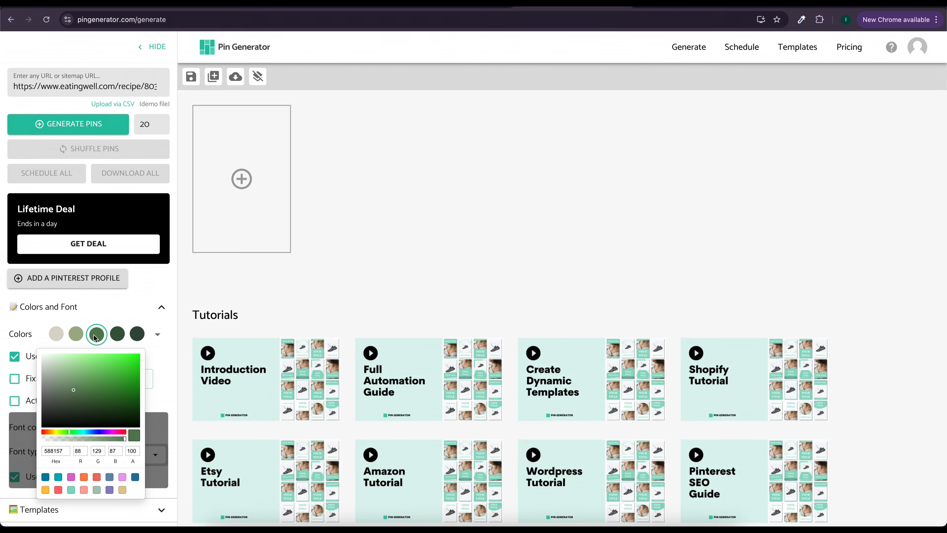
click(131, 311)
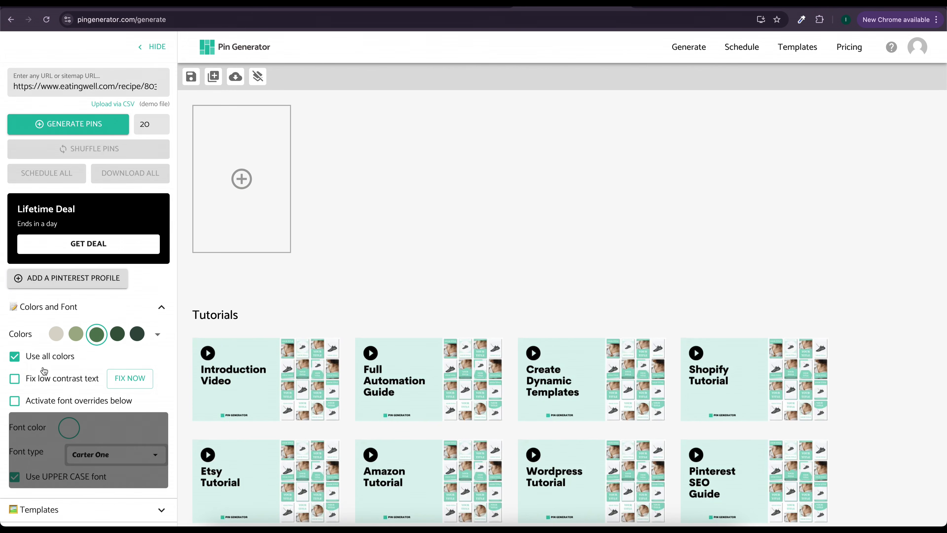
Open the template selection, browse the Recipes pack and select the Recipe 5 template for the pins
scroll(67, 403, down, 3)
click(67, 406)
scroll(68, 405, down, 4)
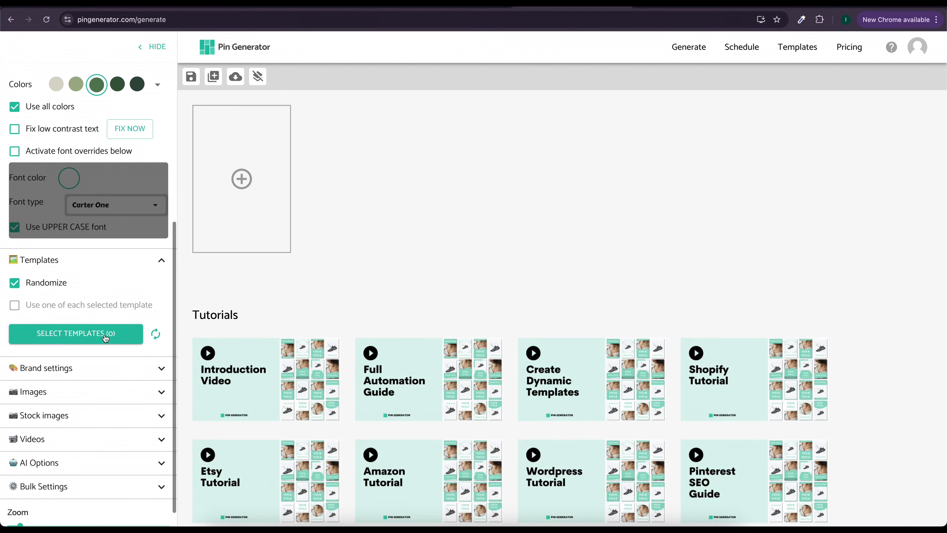
click(76, 333)
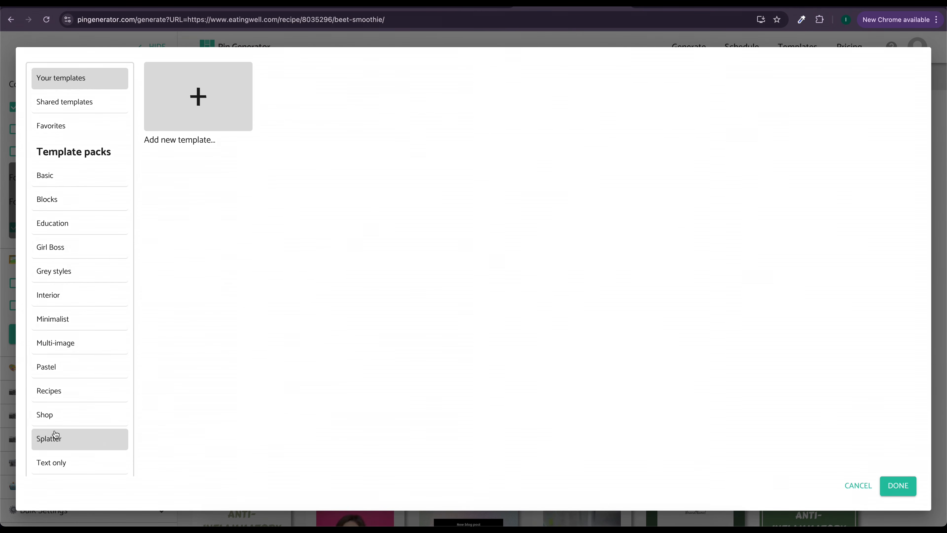
scroll(53, 433, down, 1)
click(62, 374)
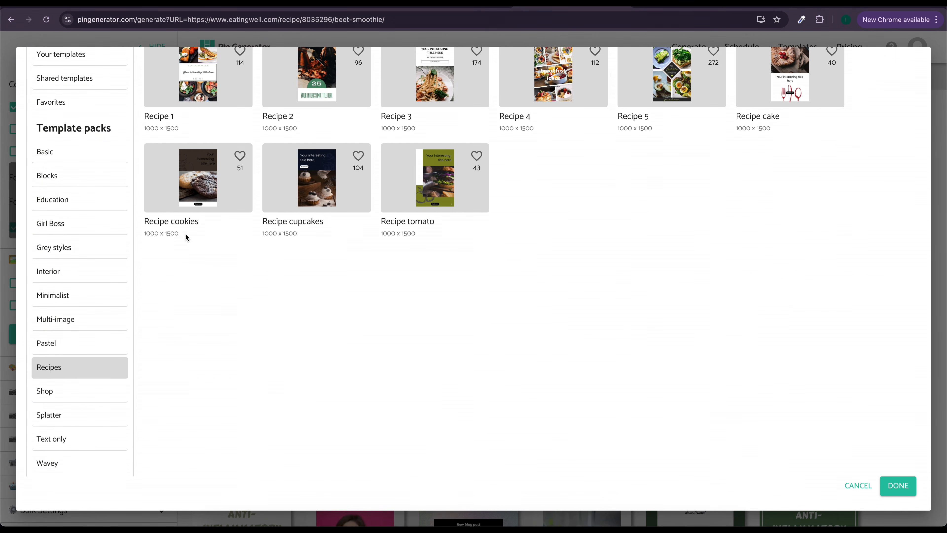
scroll(237, 244, up, 1)
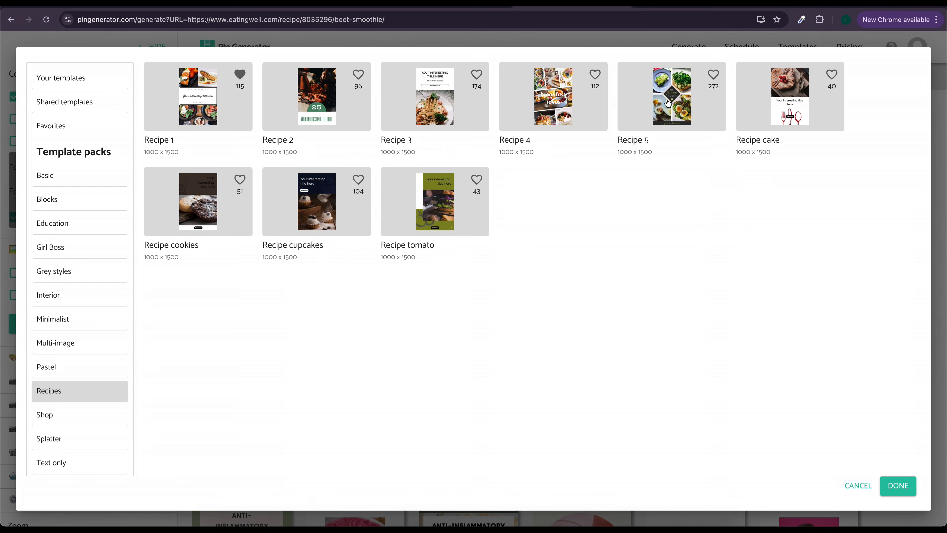
click(666, 102)
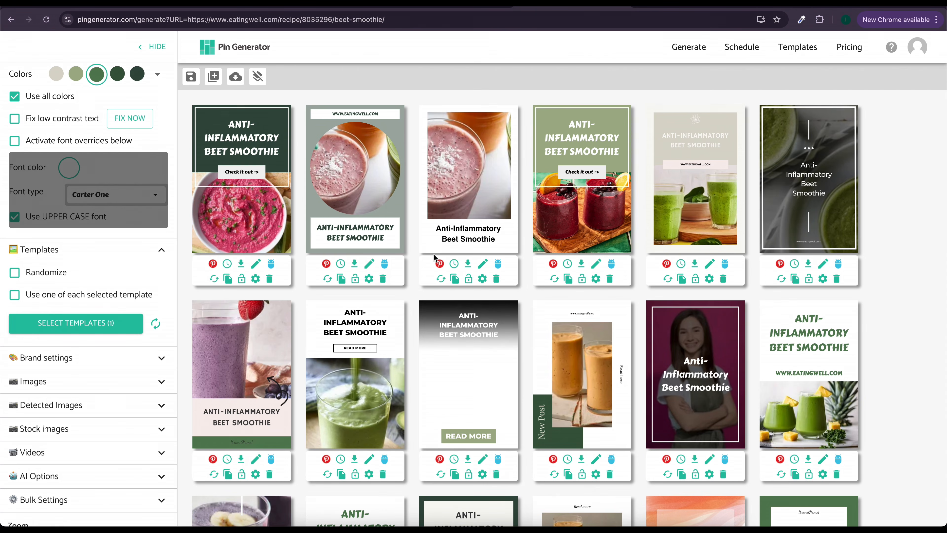
Look through the generated beet smoothie pins from first to last
scroll(597, 224, down, 10)
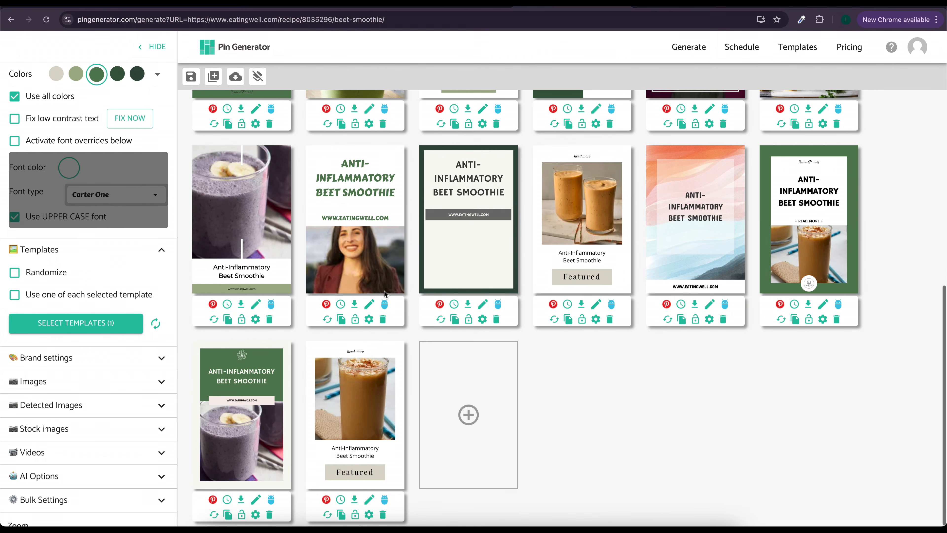
scroll(619, 200, up, 10)
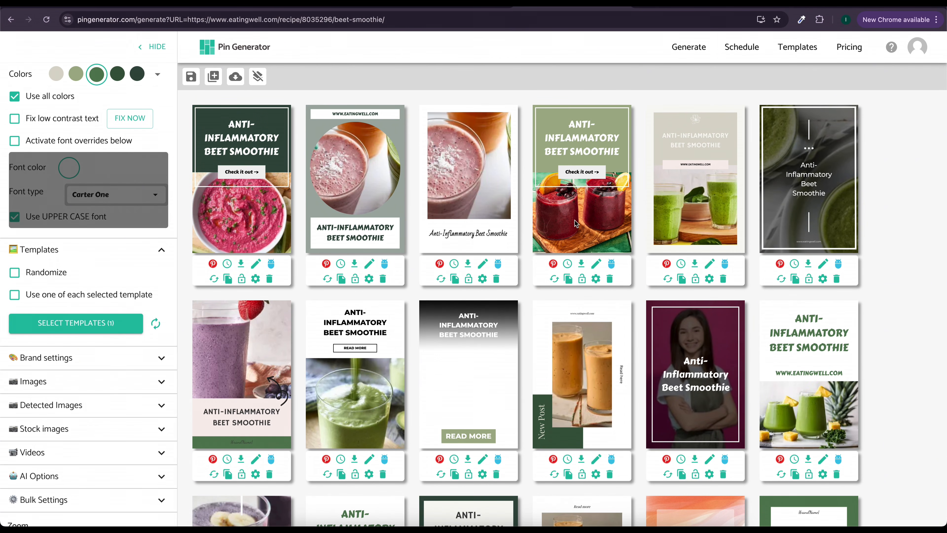
Expand the Brand settings and Images sections to examine the brand name, logo and image options
scroll(64, 407, down, 1)
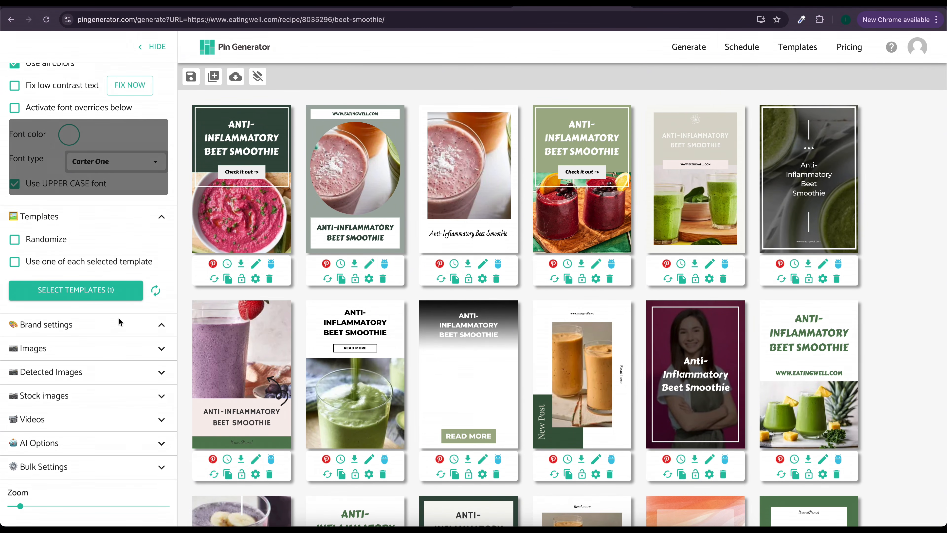
click(119, 323)
scroll(112, 332, down, 3)
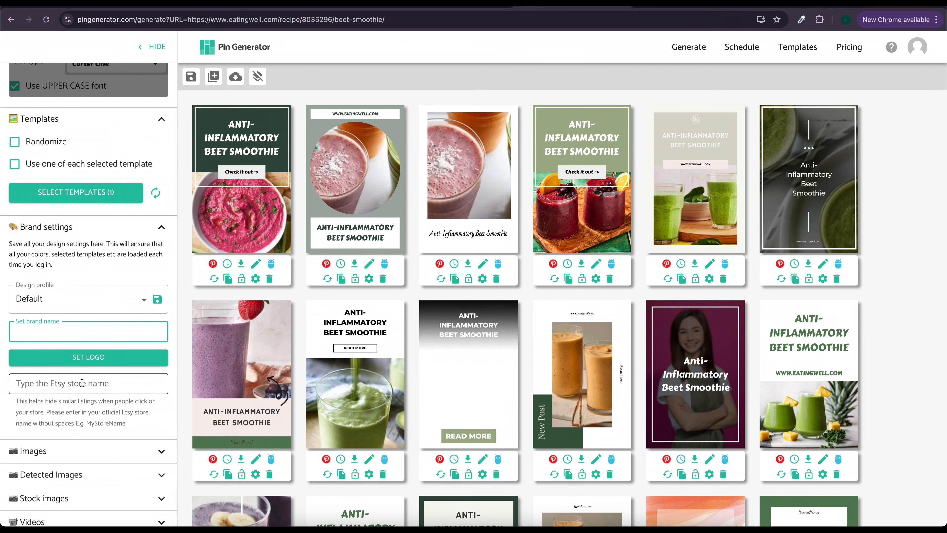
scroll(80, 384, down, 2)
click(100, 390)
scroll(100, 390, down, 3)
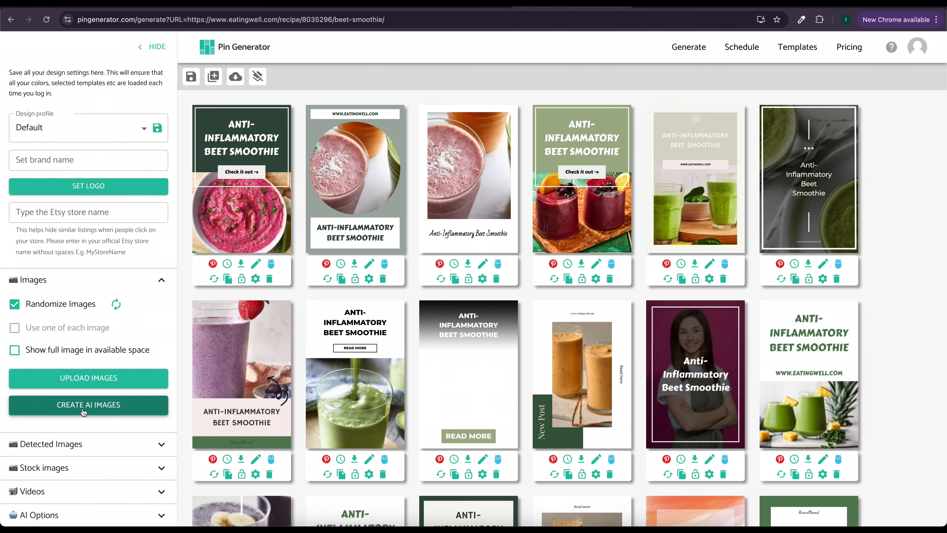
Expand the Stock images and Videos sections and examine their stock search and upload options
scroll(106, 407, down, 2)
click(71, 393)
scroll(87, 411, down, 2)
click(72, 348)
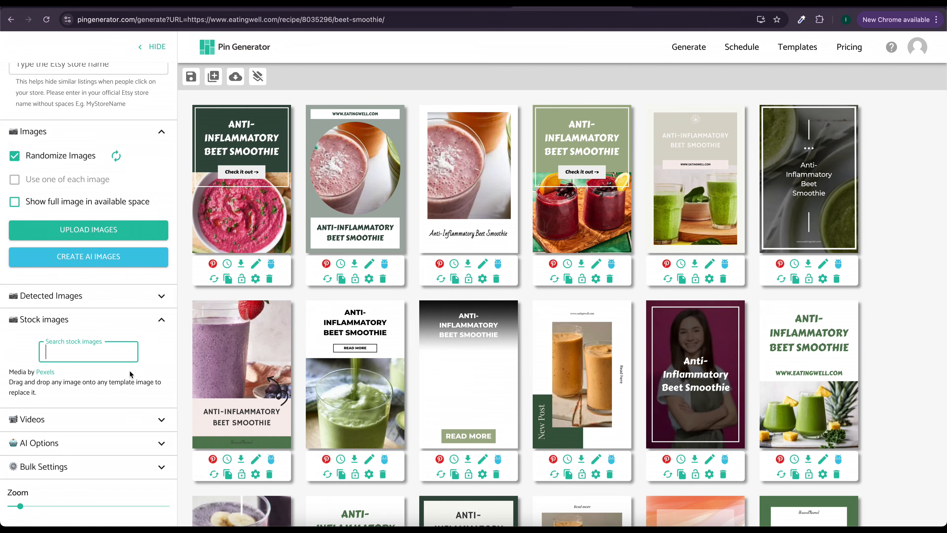
click(145, 422)
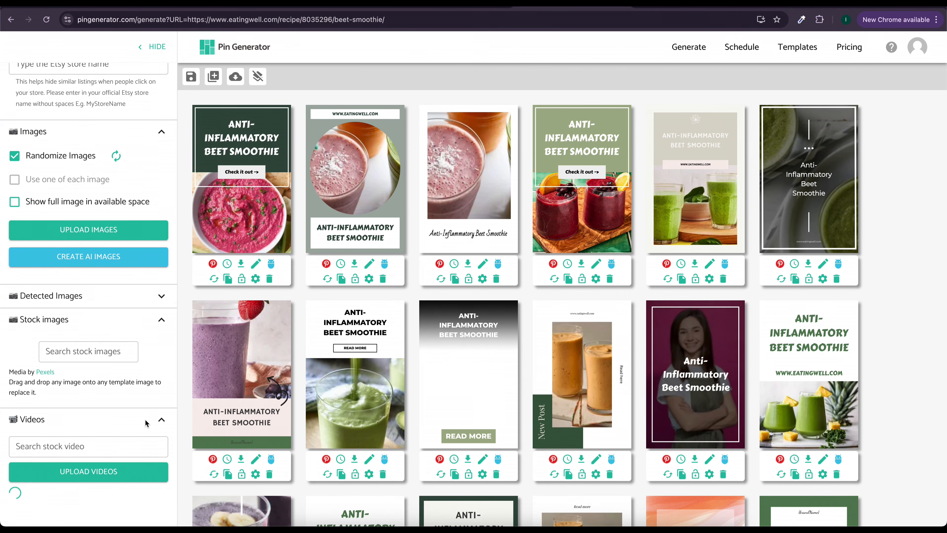
scroll(145, 422, down, 5)
click(110, 287)
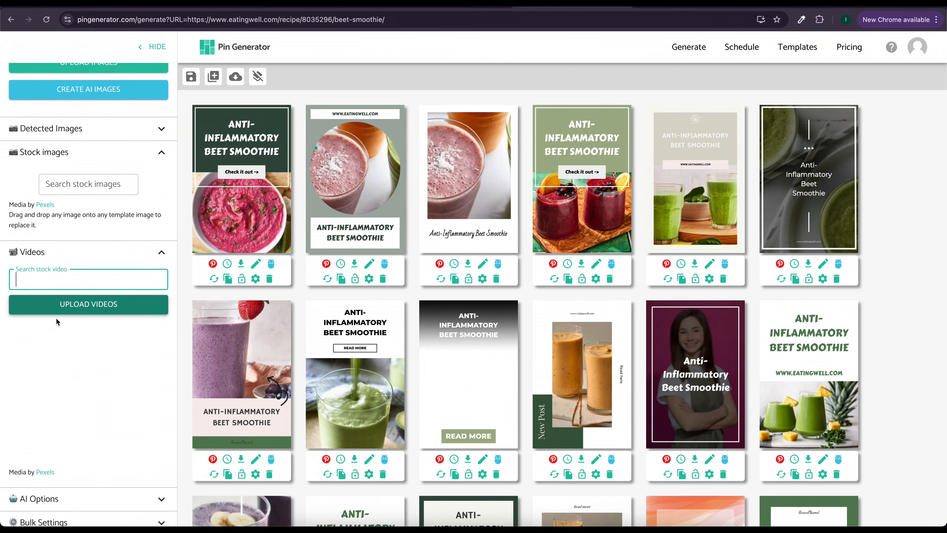
Expand the AI Options section and examine the title and description rewriting, language, tone and keyword settings
scroll(71, 354, down, 2)
click(85, 441)
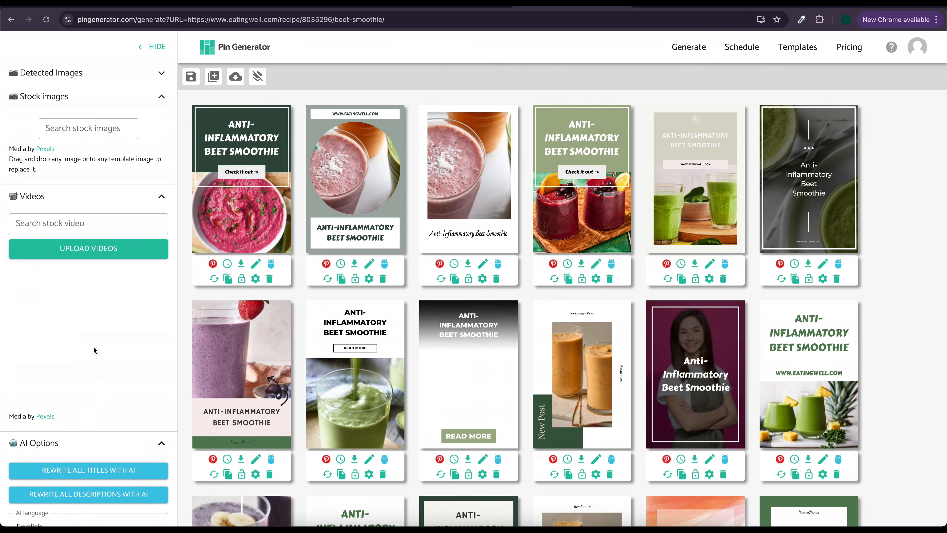
scroll(93, 350, down, 6)
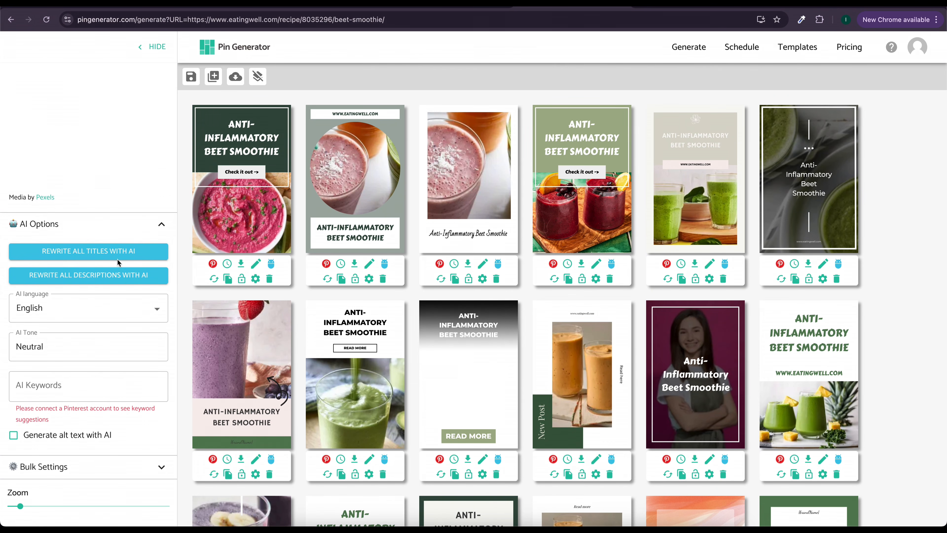
click(128, 255)
click(132, 275)
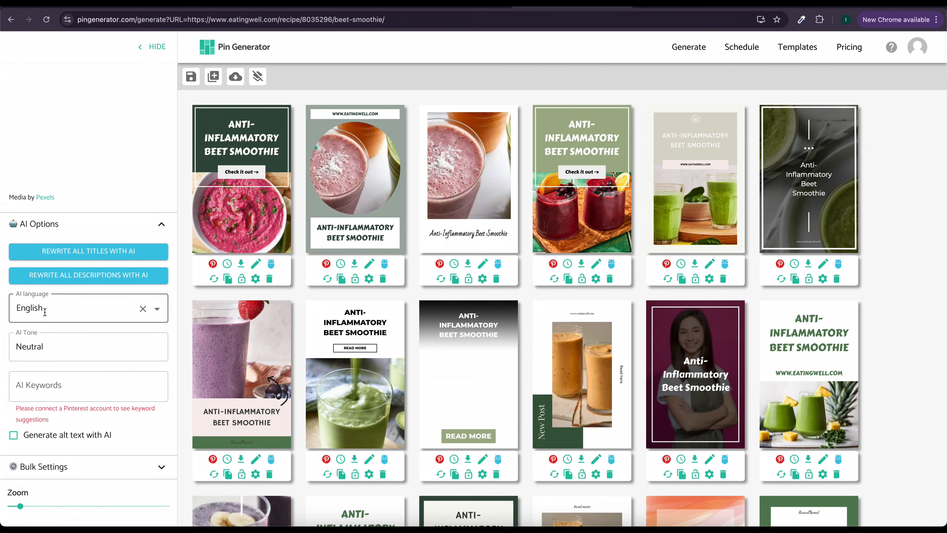
Expand the Bulk Settings section and examine the fields for setting all titles and descriptions
click(70, 465)
scroll(96, 468, down, 3)
scroll(96, 473, down, 1)
click(83, 346)
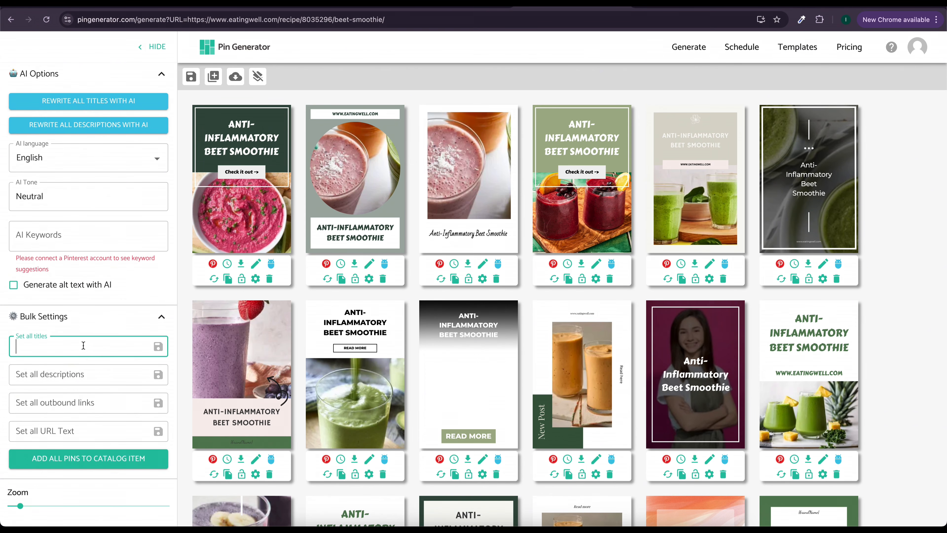
click(108, 375)
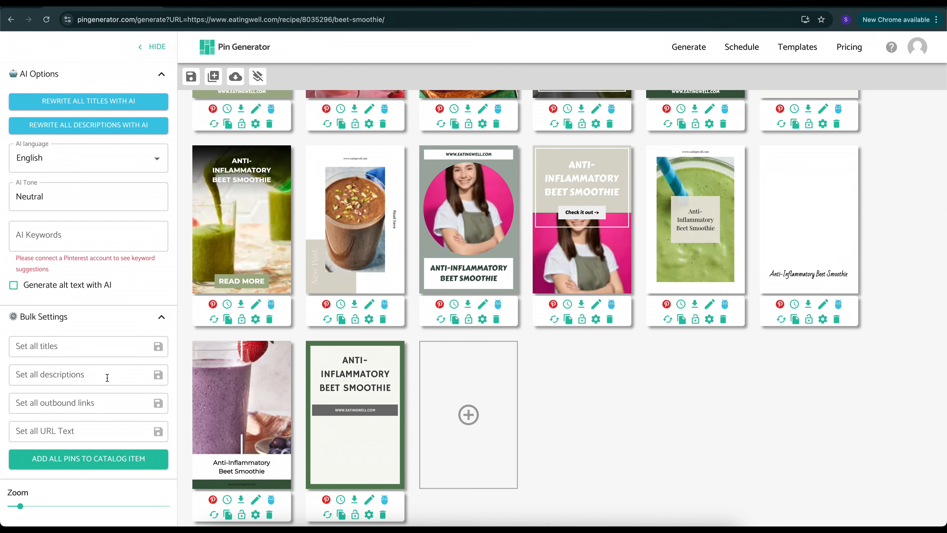
Open the fifth pin in the first row for editing, review its title and description, and save the pin
scroll(93, 356, up, 10)
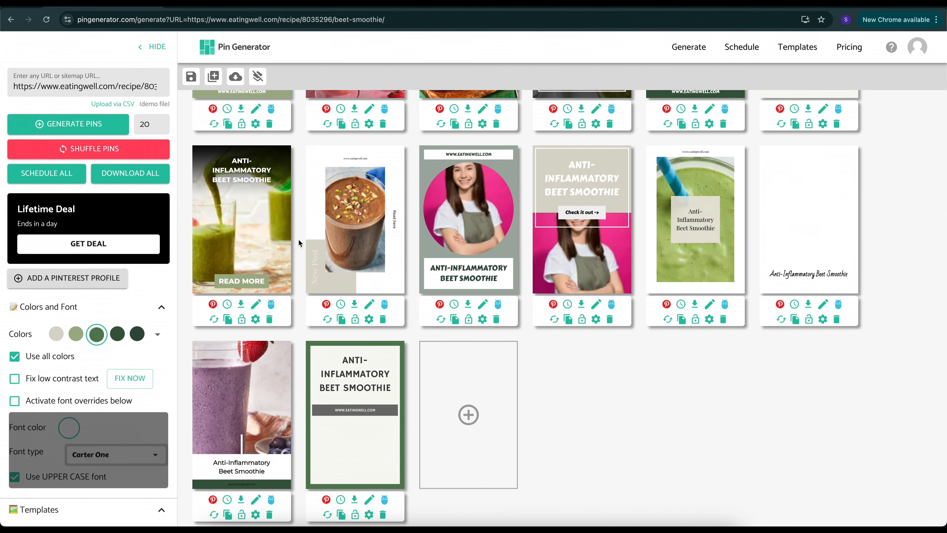
scroll(298, 238, up, 10)
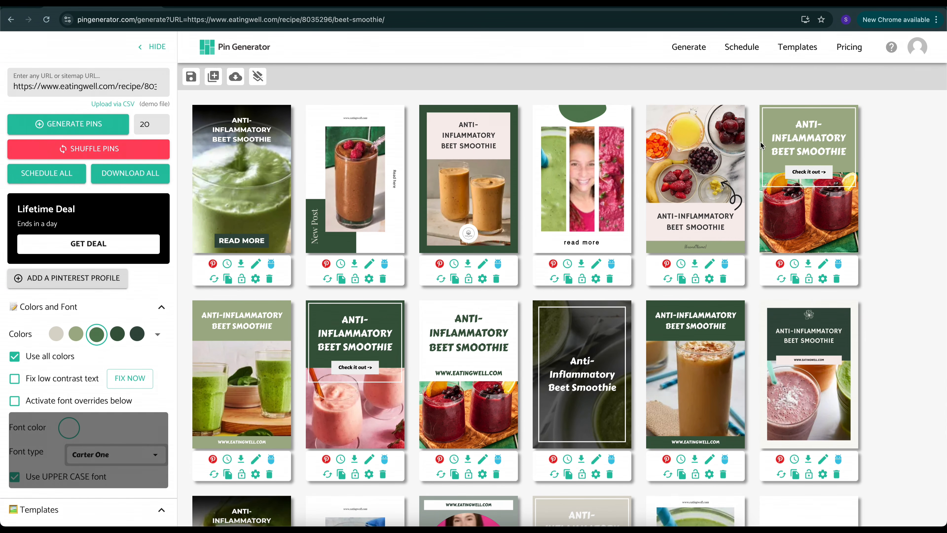
click(710, 264)
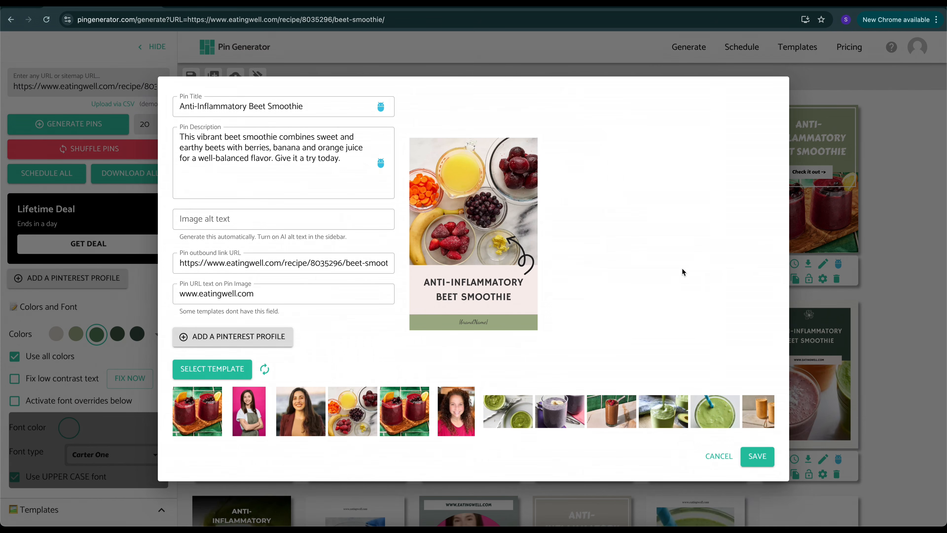
double_click(271, 107)
click(240, 107)
click(305, 140)
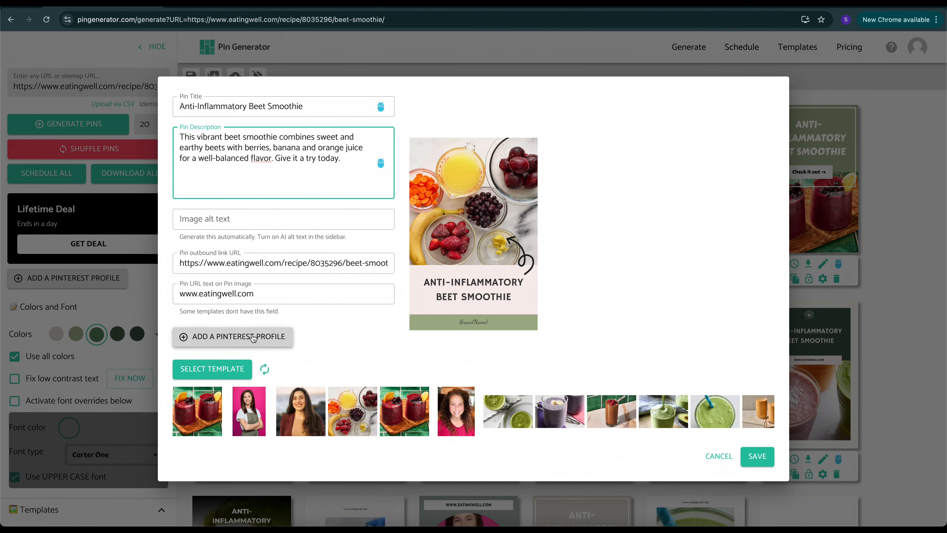
click(760, 456)
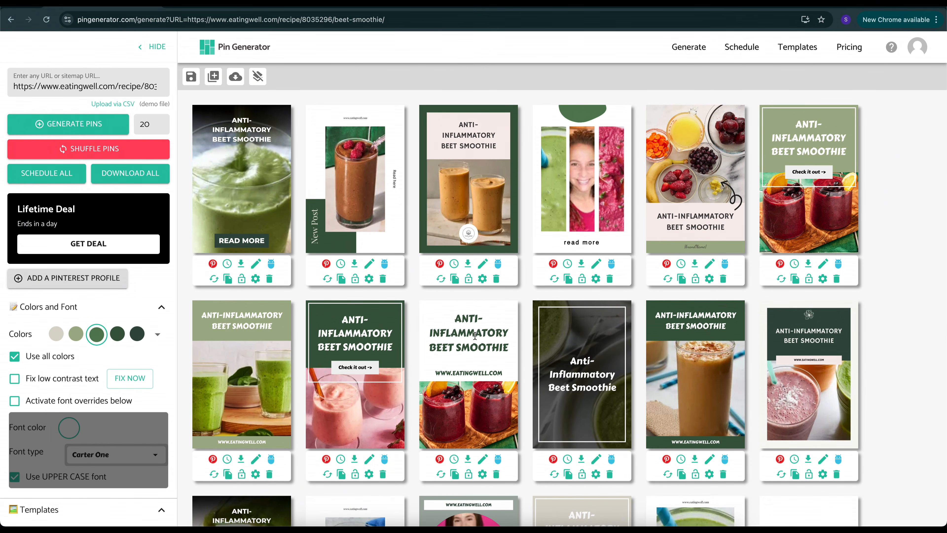
Review the full set of pin designs once more, down to the last row and back to the first
scroll(338, 275, down, 5)
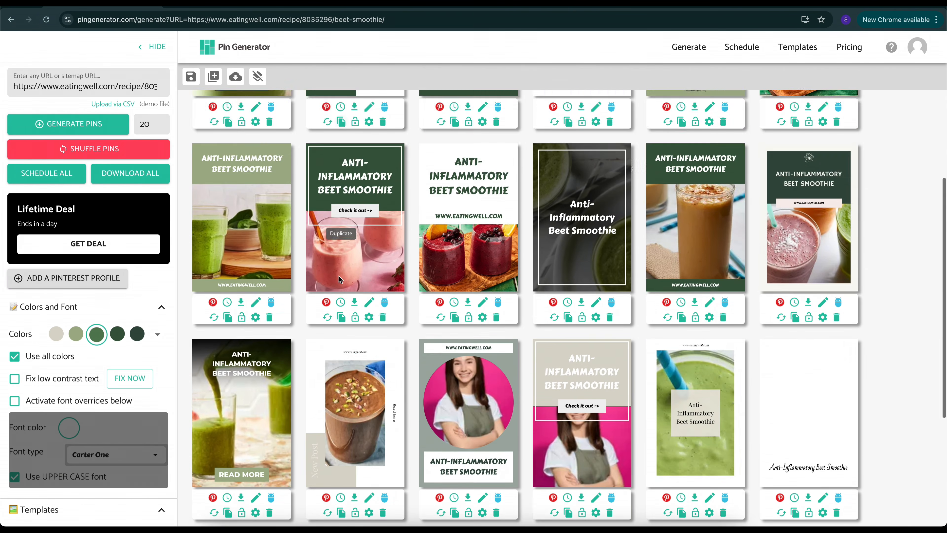
scroll(338, 275, down, 2)
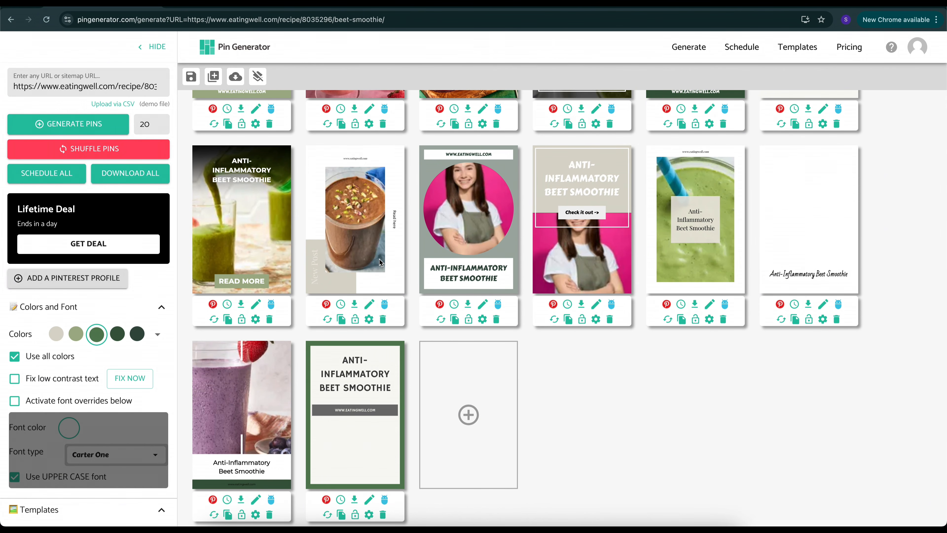
scroll(380, 262, up, 4)
scroll(380, 262, up, 6)
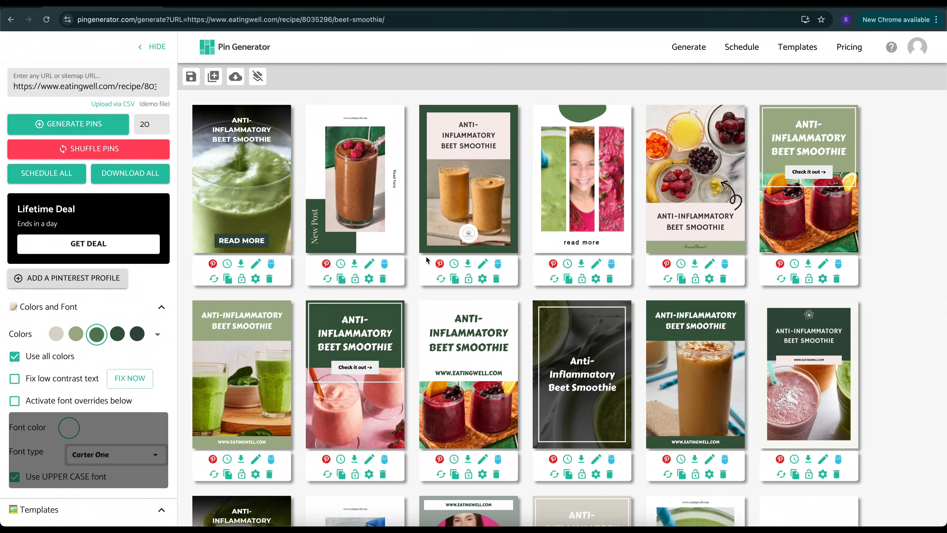
scroll(731, 197, down, 1)
scroll(727, 194, up, 1)
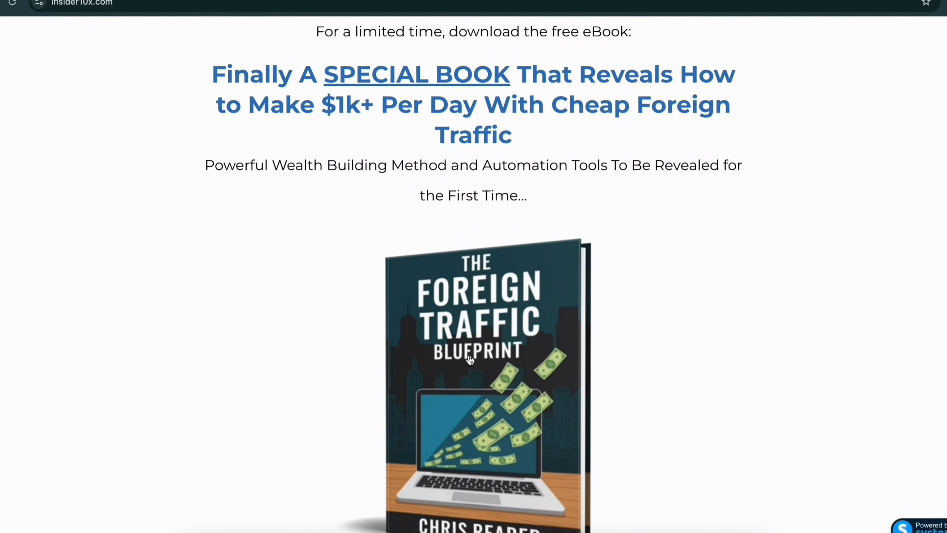
Switch to the insider10x.com eBook and workshop pages, examine the student results and sales snapshots, and highlight part of the workshop headline
scroll(469, 359, down, 8)
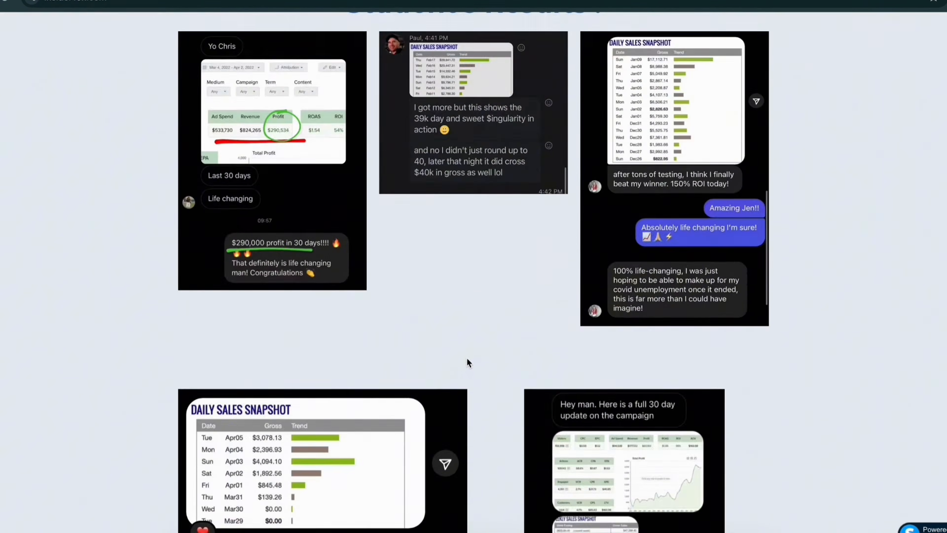
scroll(466, 357, down, 5)
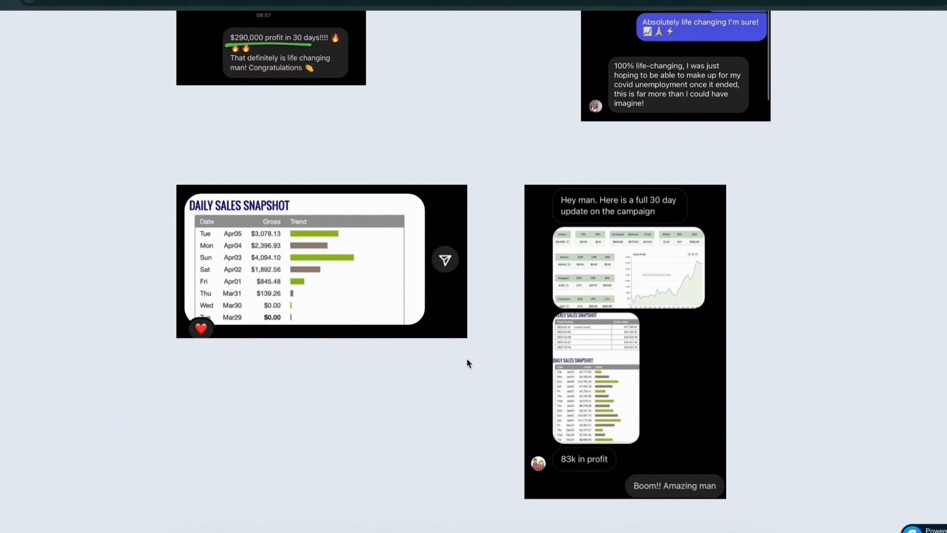
scroll(466, 358, up, 20)
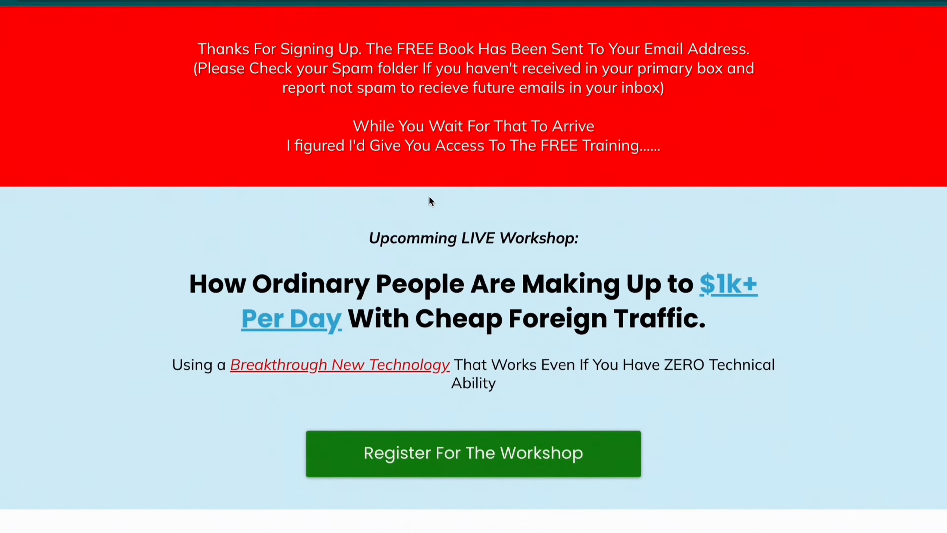
scroll(429, 202, down, 6)
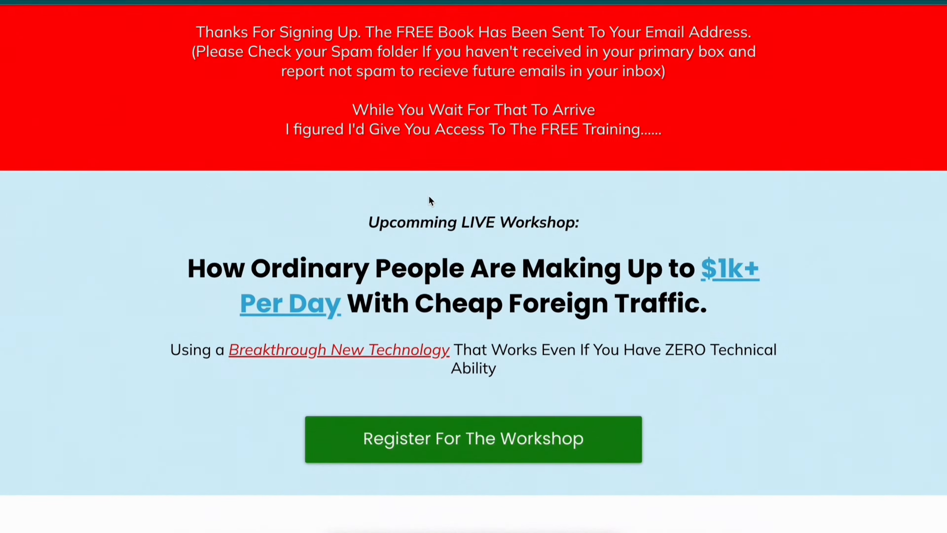
scroll(530, 287, down, 8)
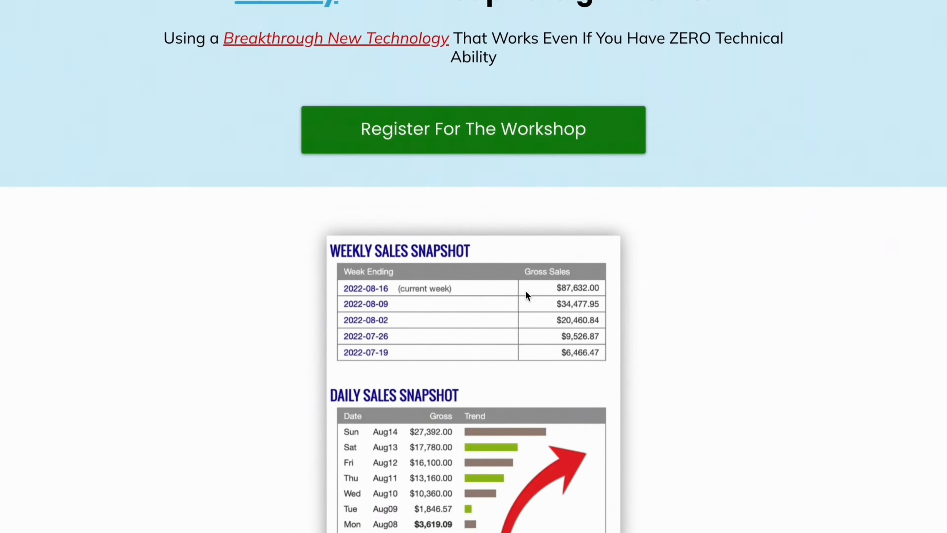
scroll(498, 167, up, 3)
scroll(497, 168, up, 6)
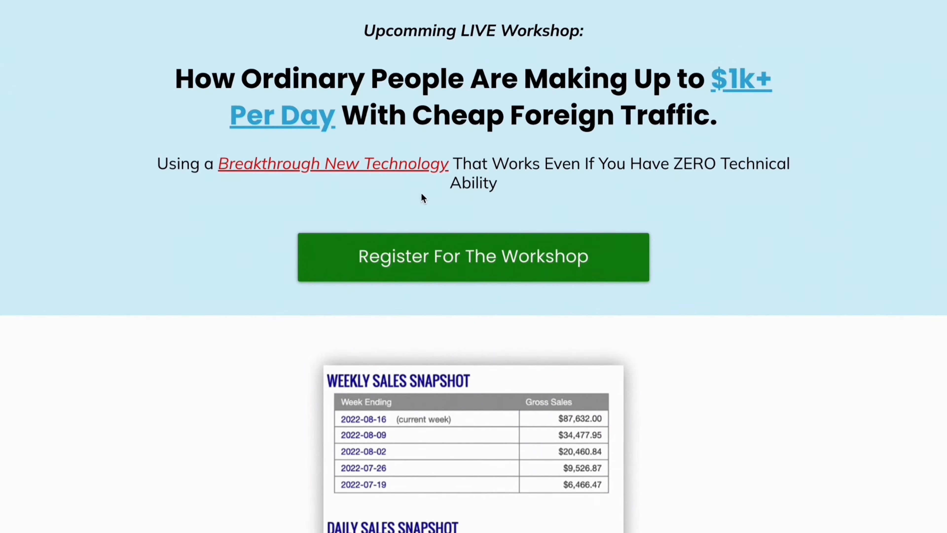
drag(307, 114, 581, 108)
click(597, 119)
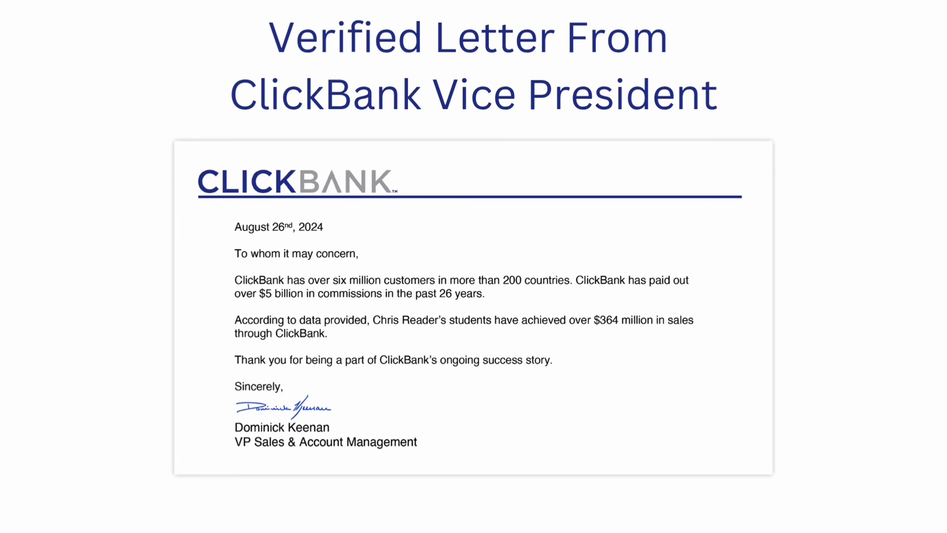